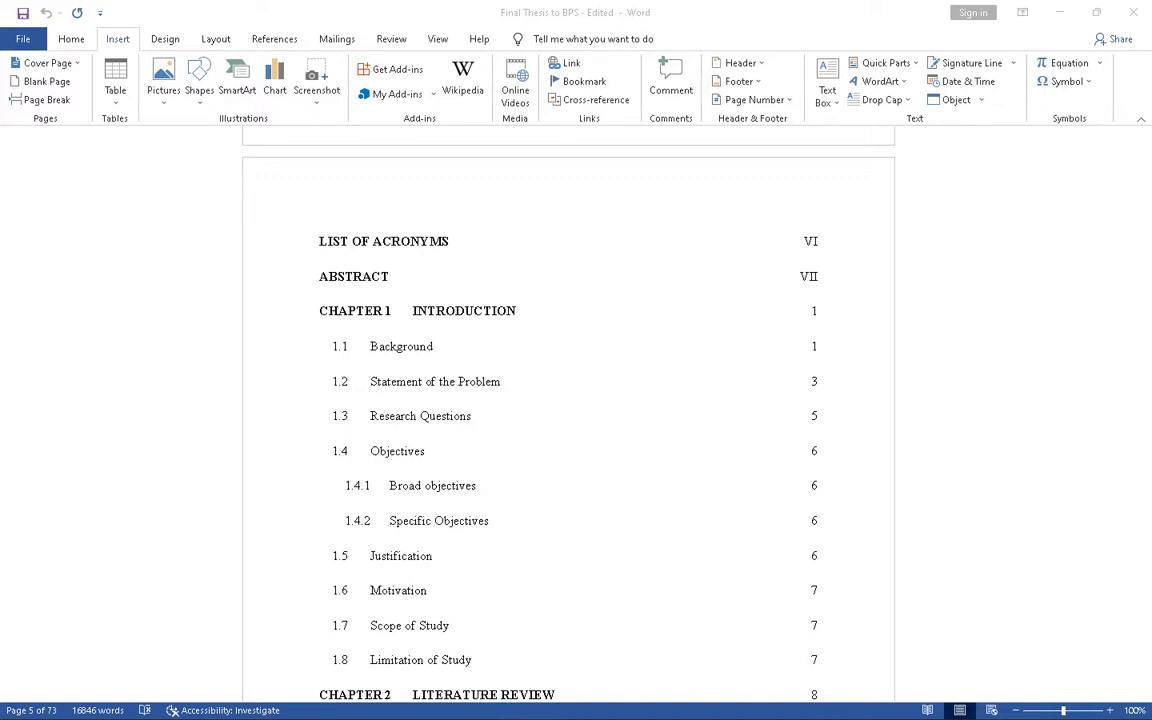
Step: Switch from Word to Chrome and search Google for "zotero download"
{"action": "left_click", "coordinate": [1059, 12]}
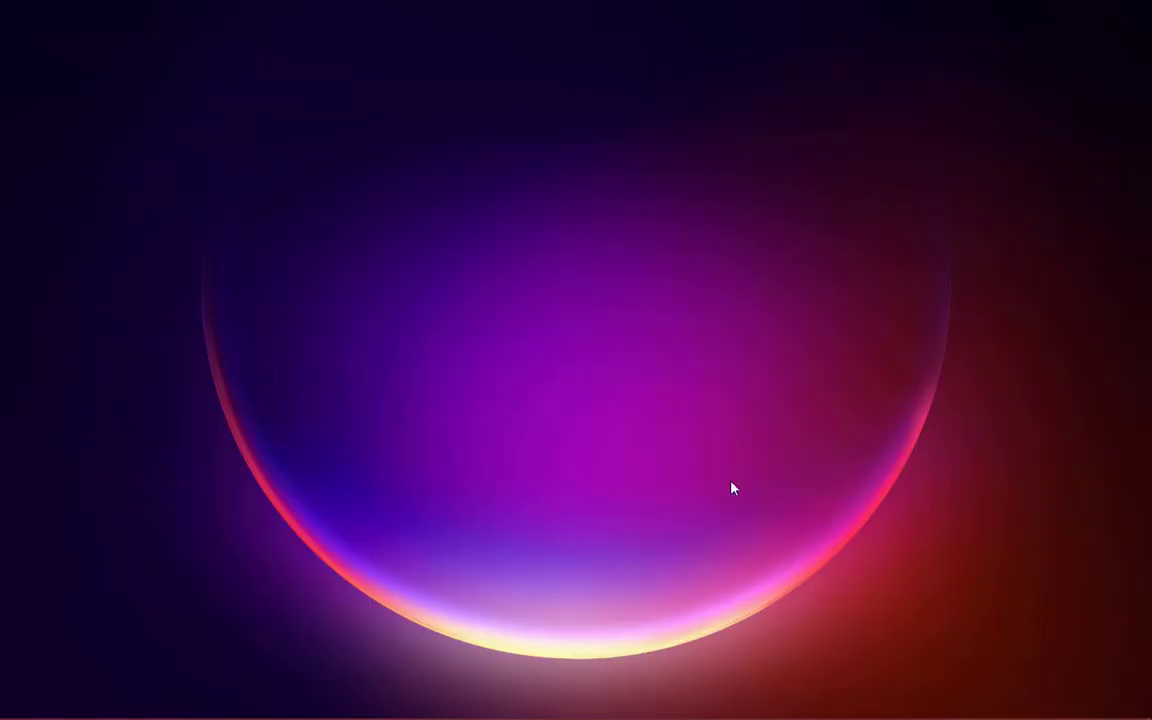
{"action": "left_click", "coordinate": [594, 702]}
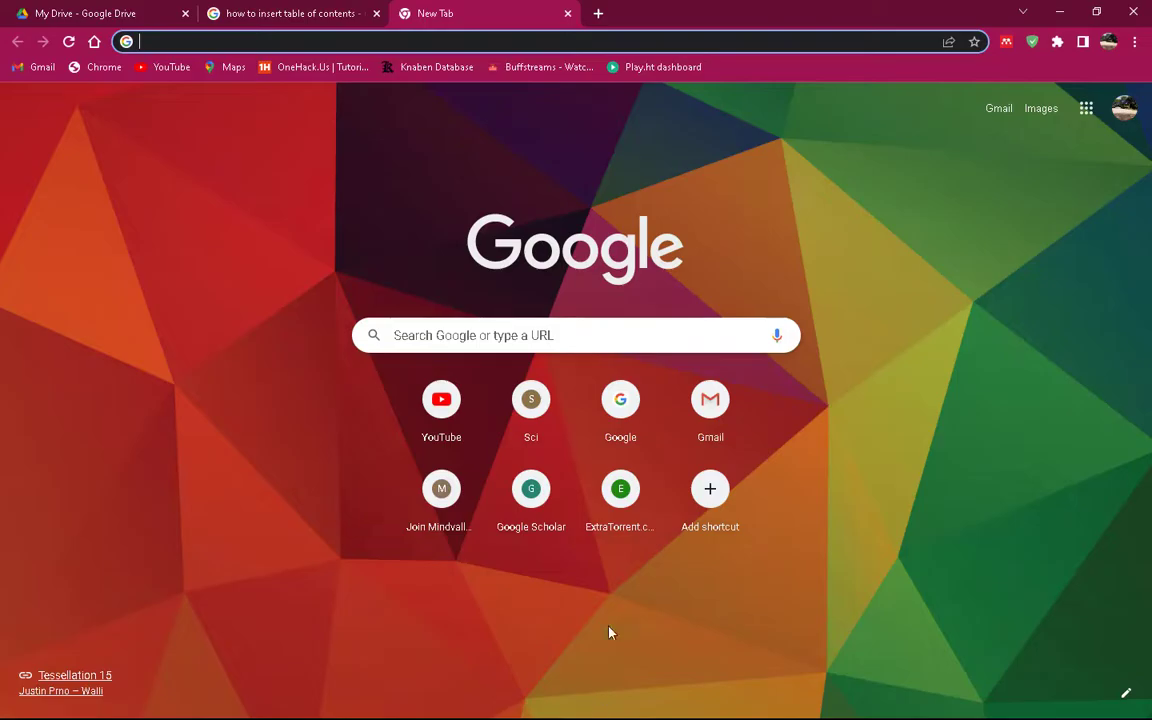
{"action": "left_click", "coordinate": [457, 40]}
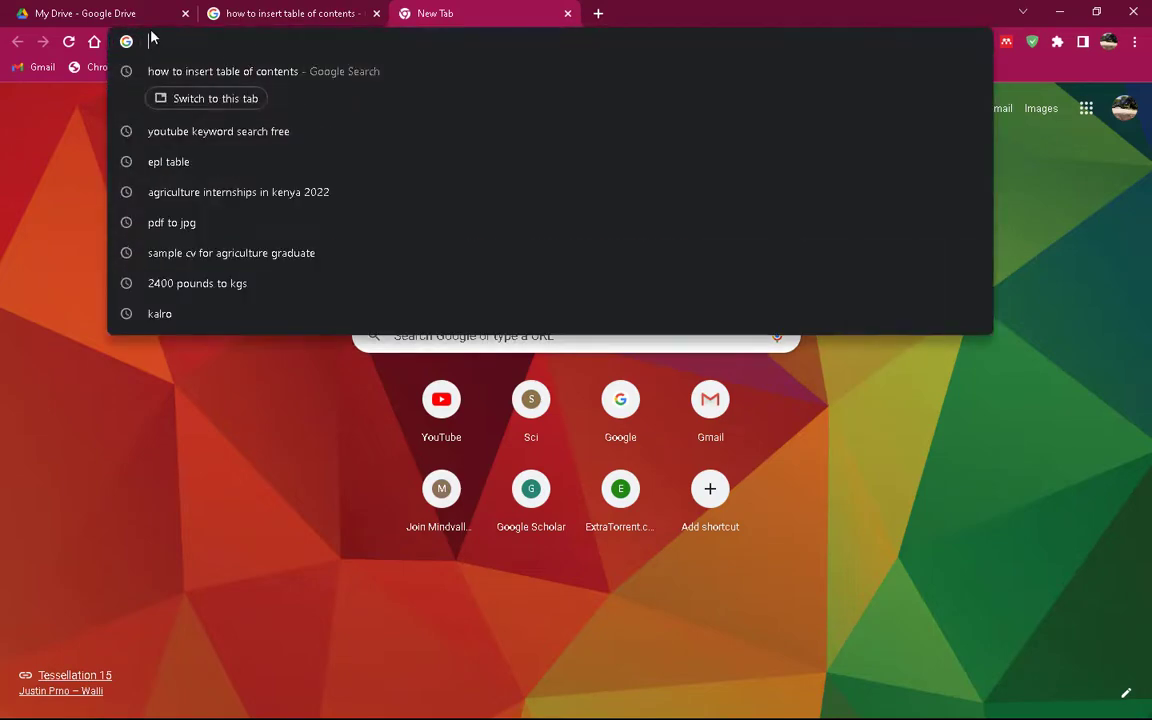
{"action": "left_click", "coordinate": [141, 32]}
{"action": "left_click", "coordinate": [396, 40]}
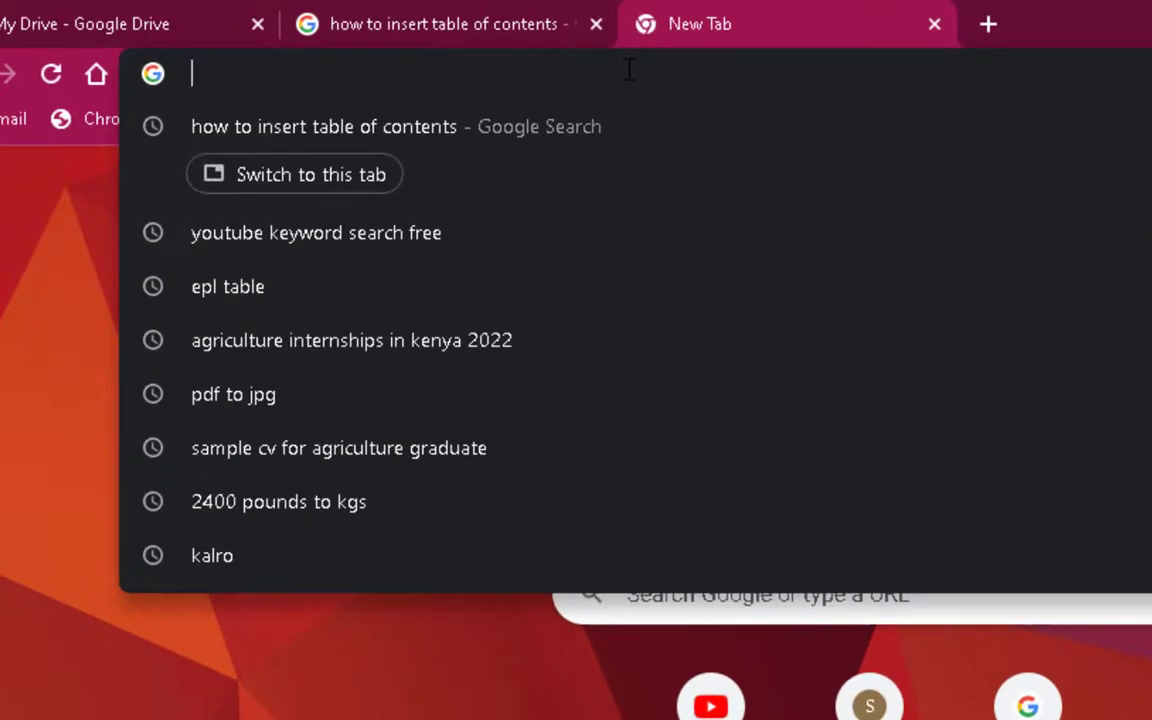
{"action": "type", "text": "zotero"}
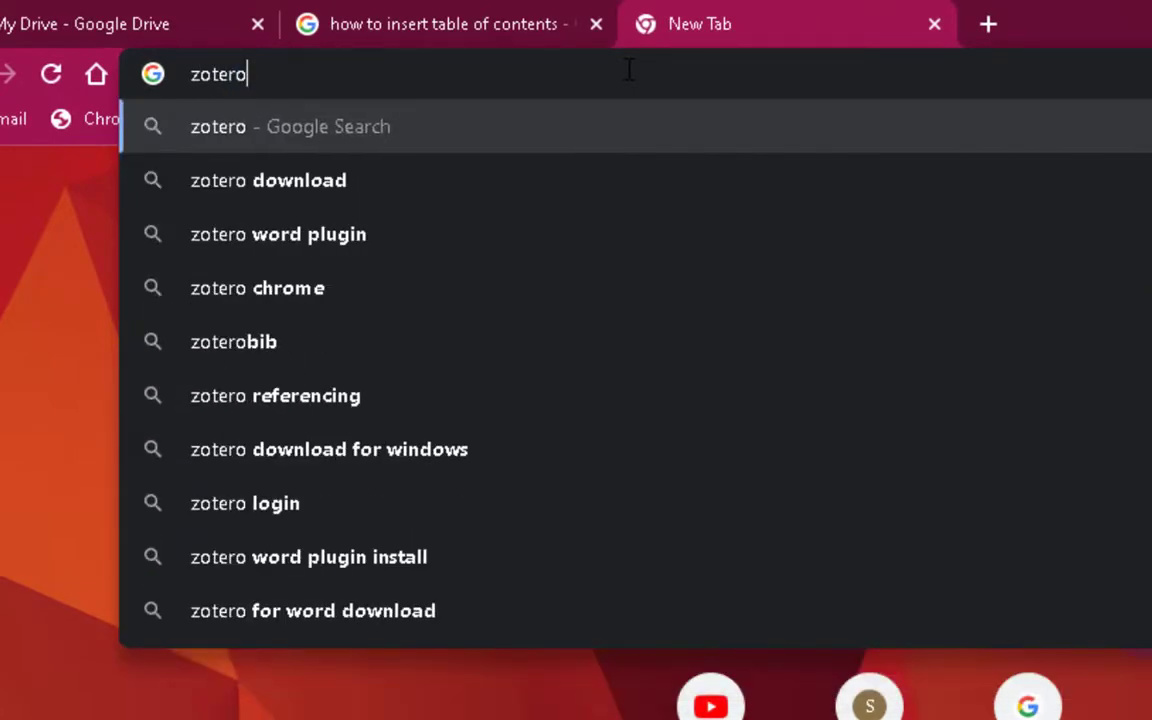
{"action": "type", "text": " d"}
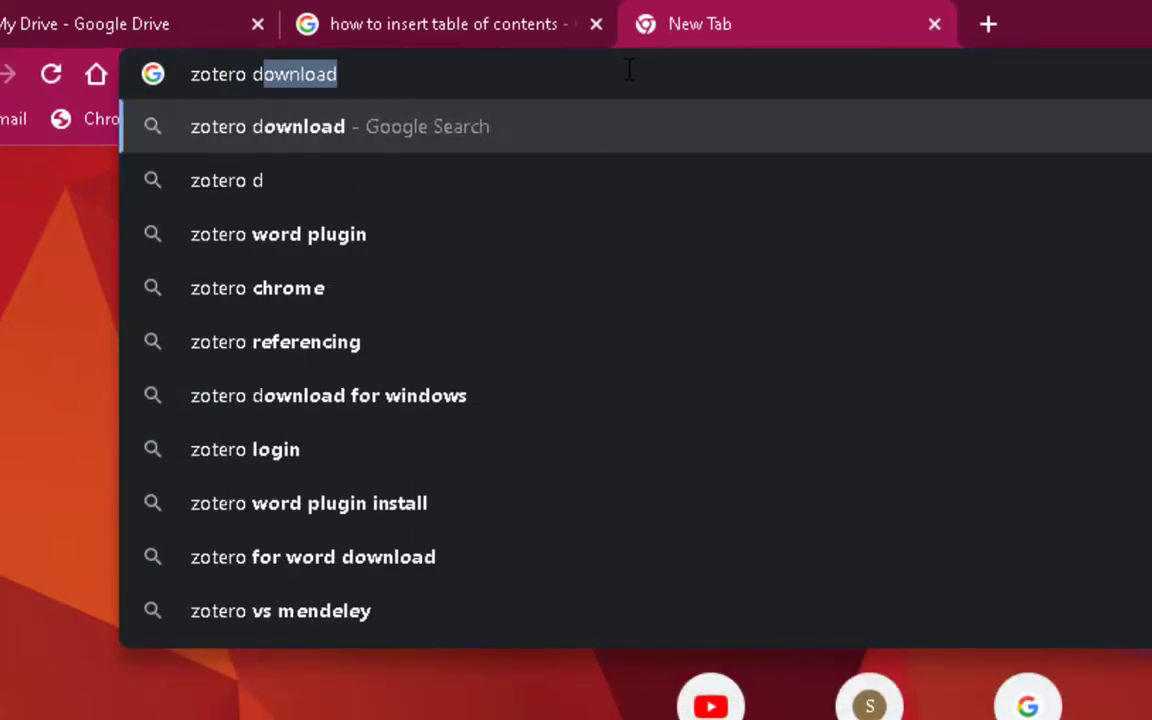
{"action": "key", "text": "Right"}
{"action": "key", "text": "Return"}
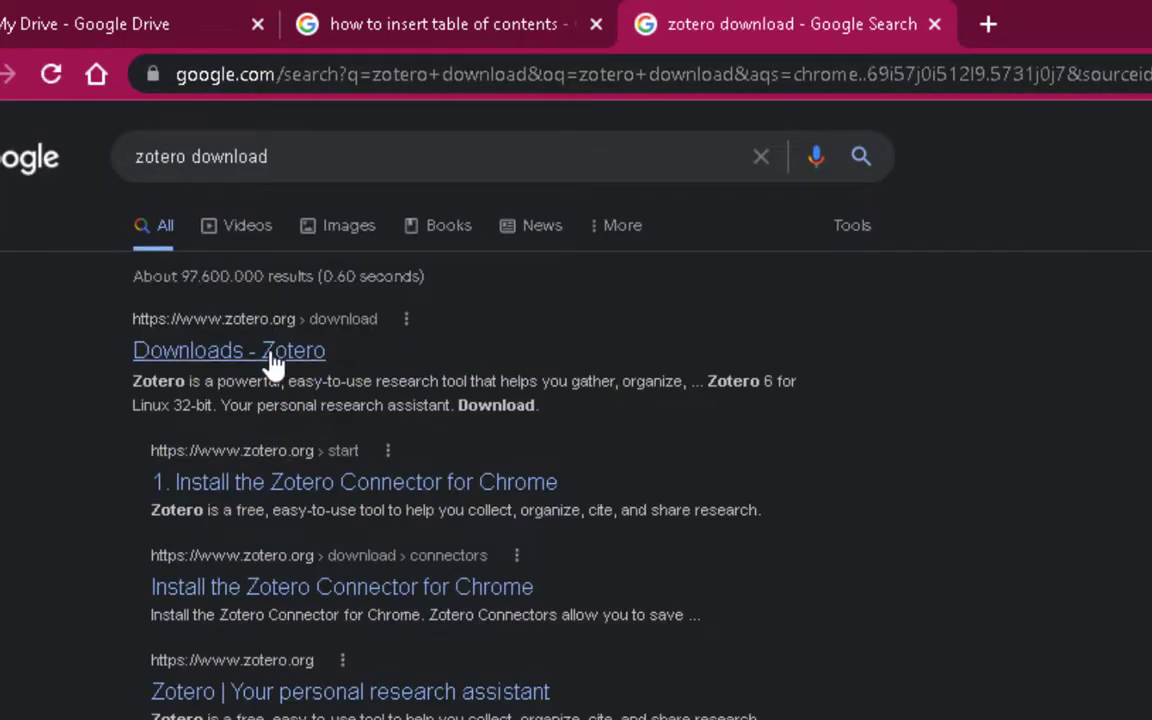
Step: Open the Zotero downloads page from the search results and download the Zotero 6 for Windows installer to the Programs category
{"action": "left_click", "coordinate": [270, 355]}
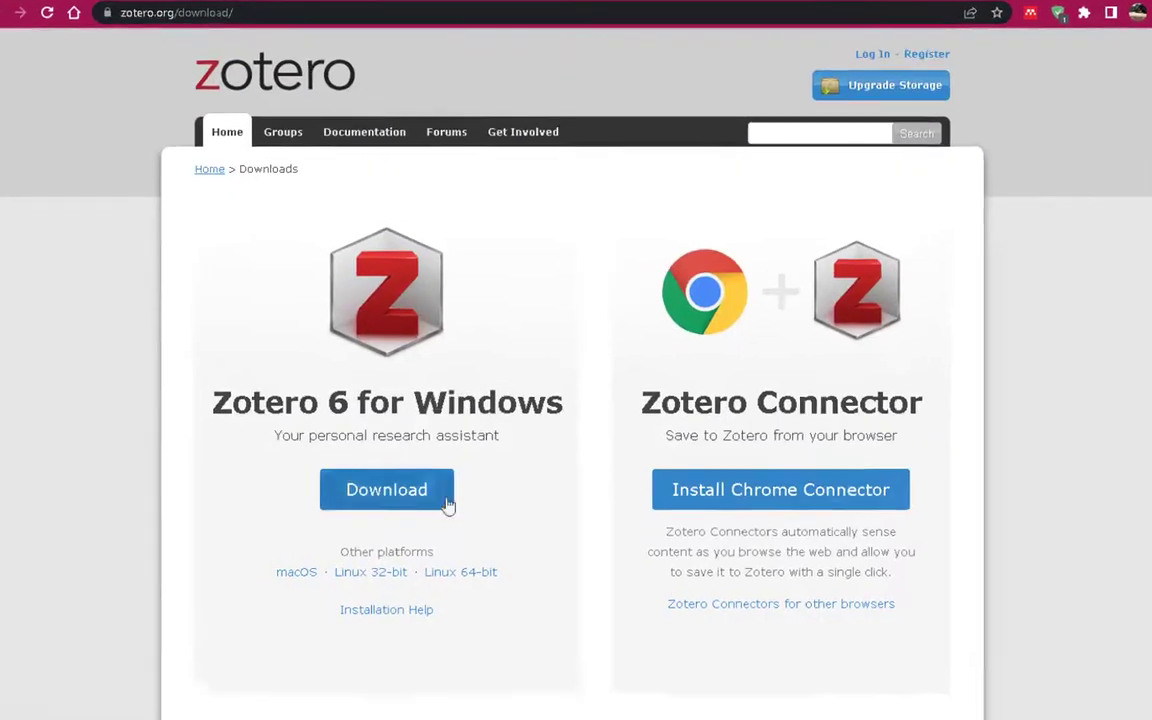
{"action": "scroll", "coordinate": [388, 428], "scroll_direction": "down", "scroll_amount": 1}
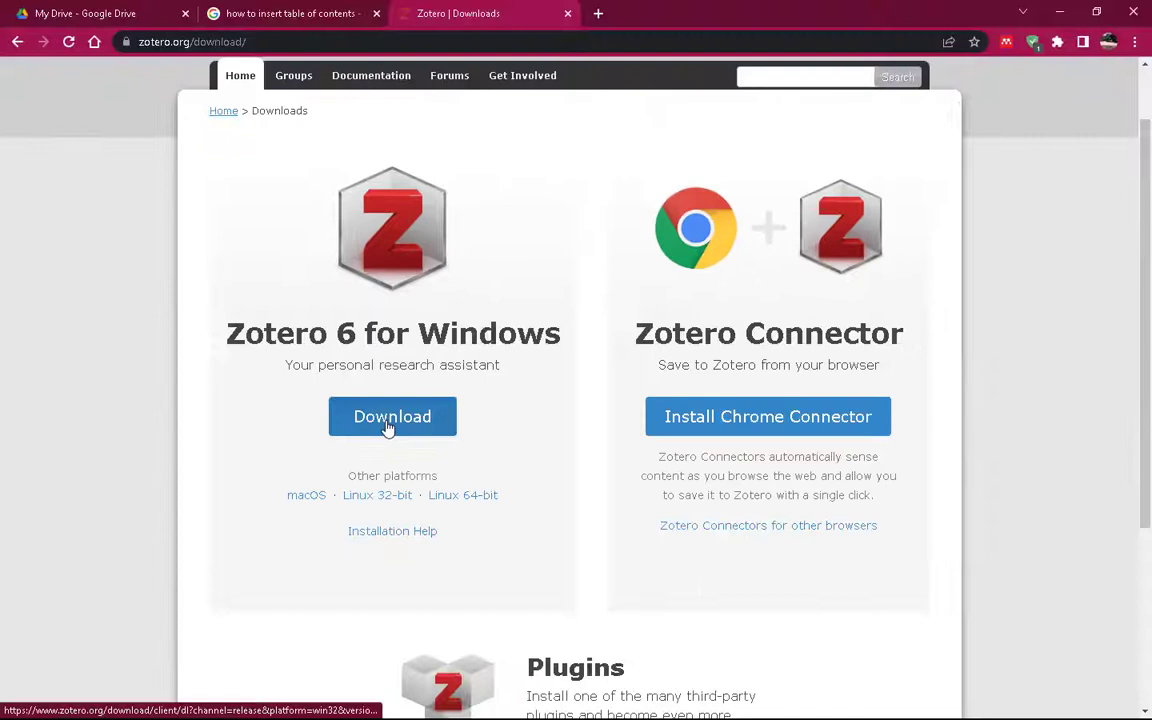
{"action": "left_click", "coordinate": [388, 428]}
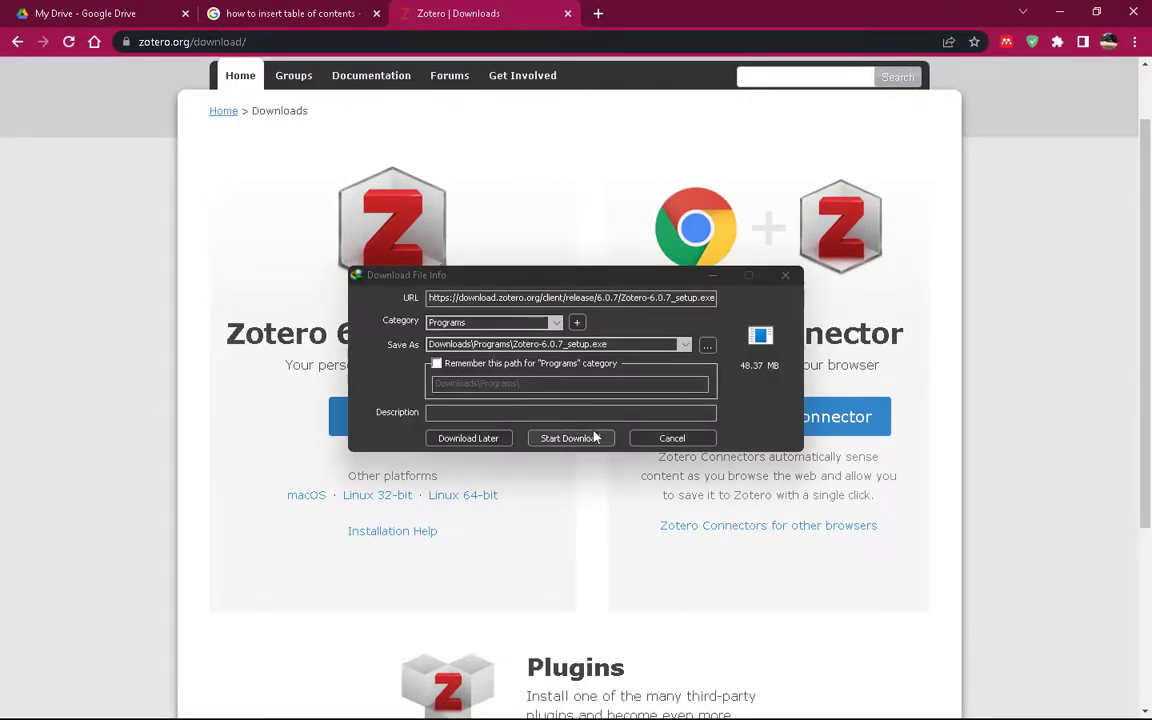
{"action": "left_click", "coordinate": [571, 439]}
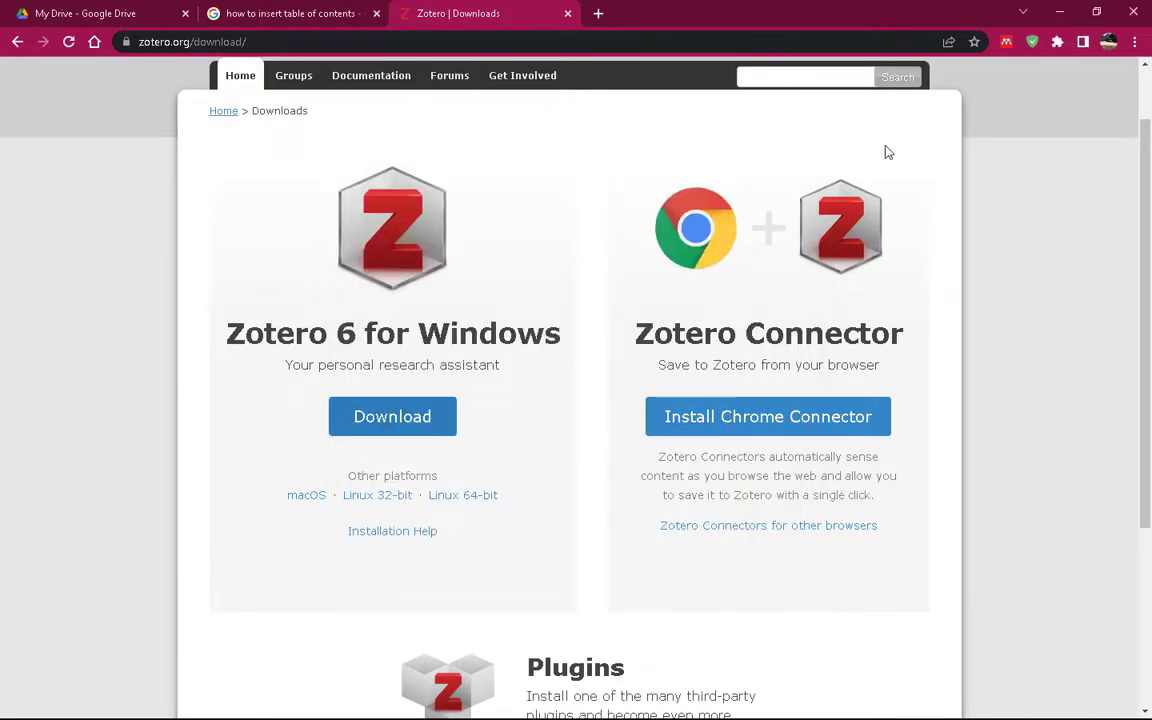
Step: Switch to File Explorer and run Zotero-6.0.7_setup from the Programs folder in Downloads
{"action": "left_click", "coordinate": [1056, 13]}
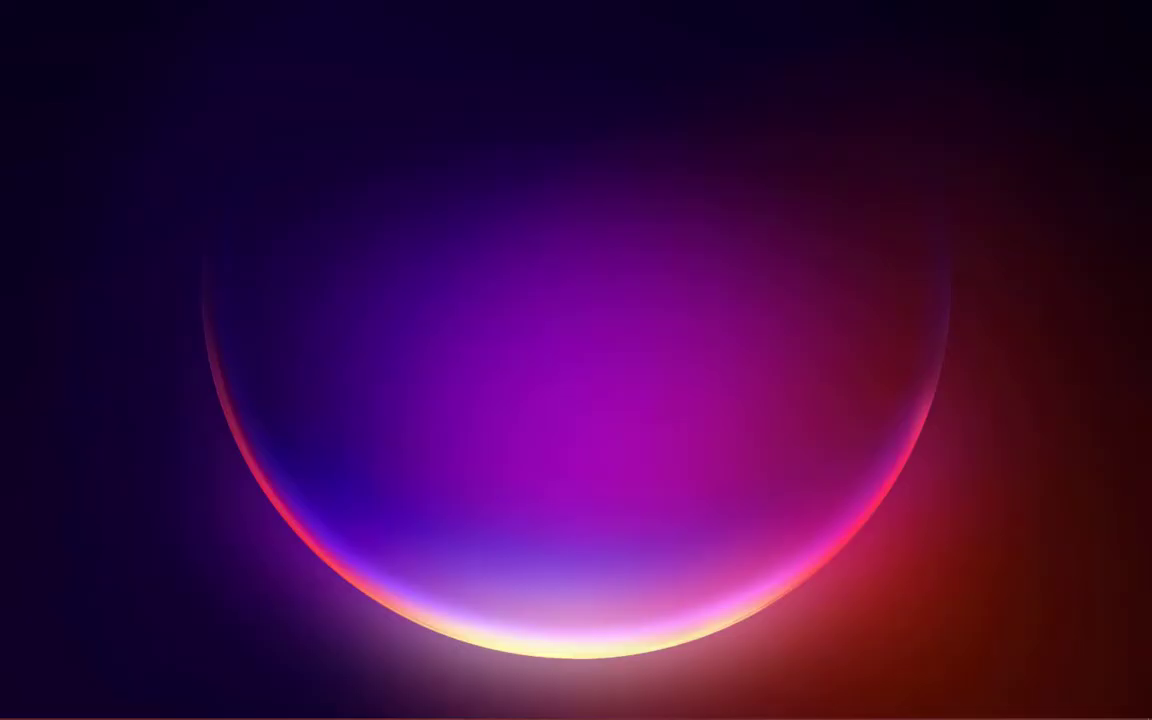
{"action": "left_click", "coordinate": [488, 700]}
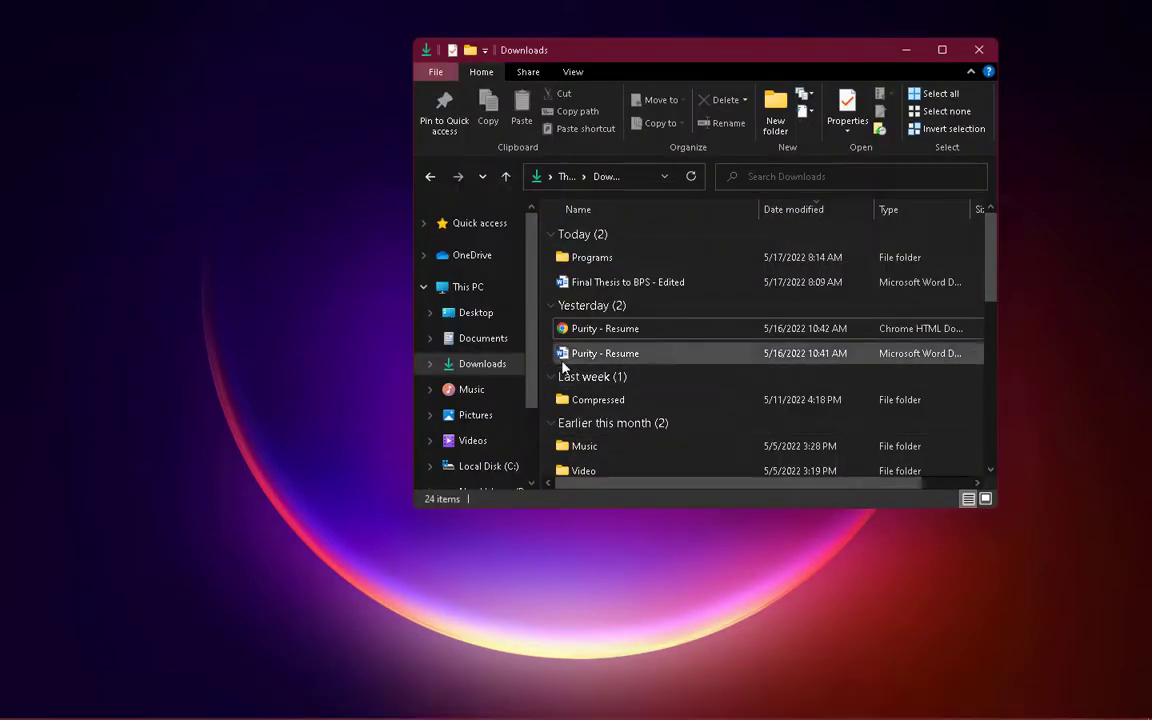
{"action": "left_click", "coordinate": [489, 340]}
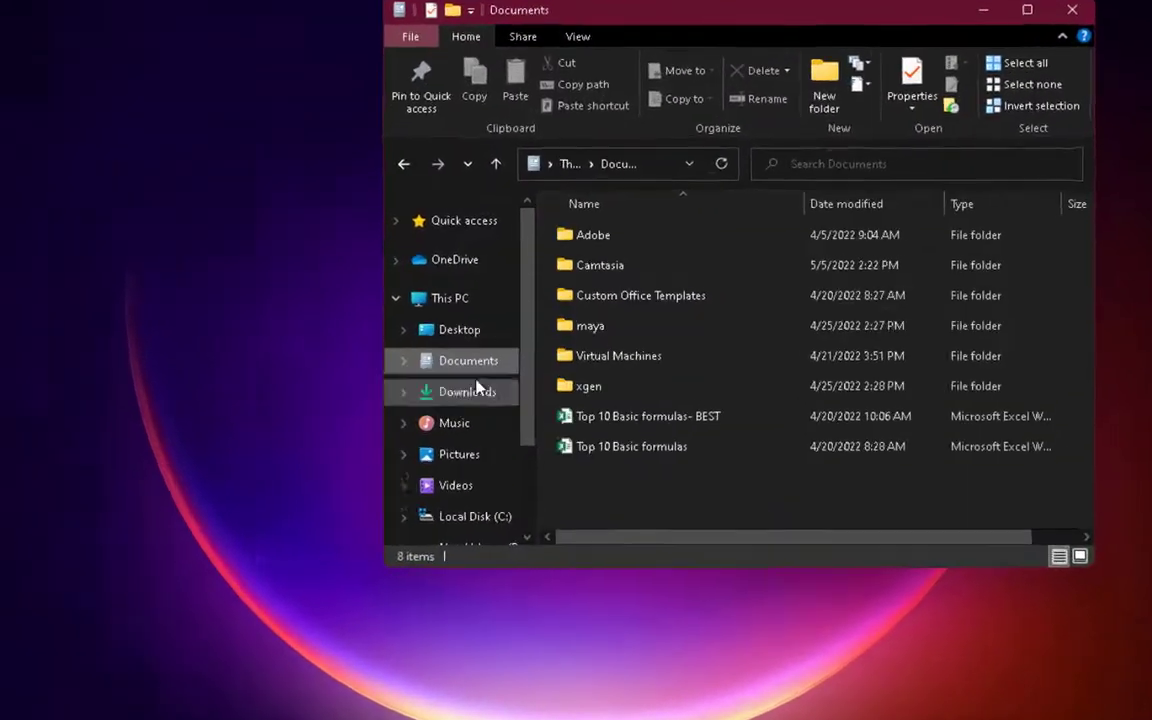
{"action": "left_click", "coordinate": [482, 364]}
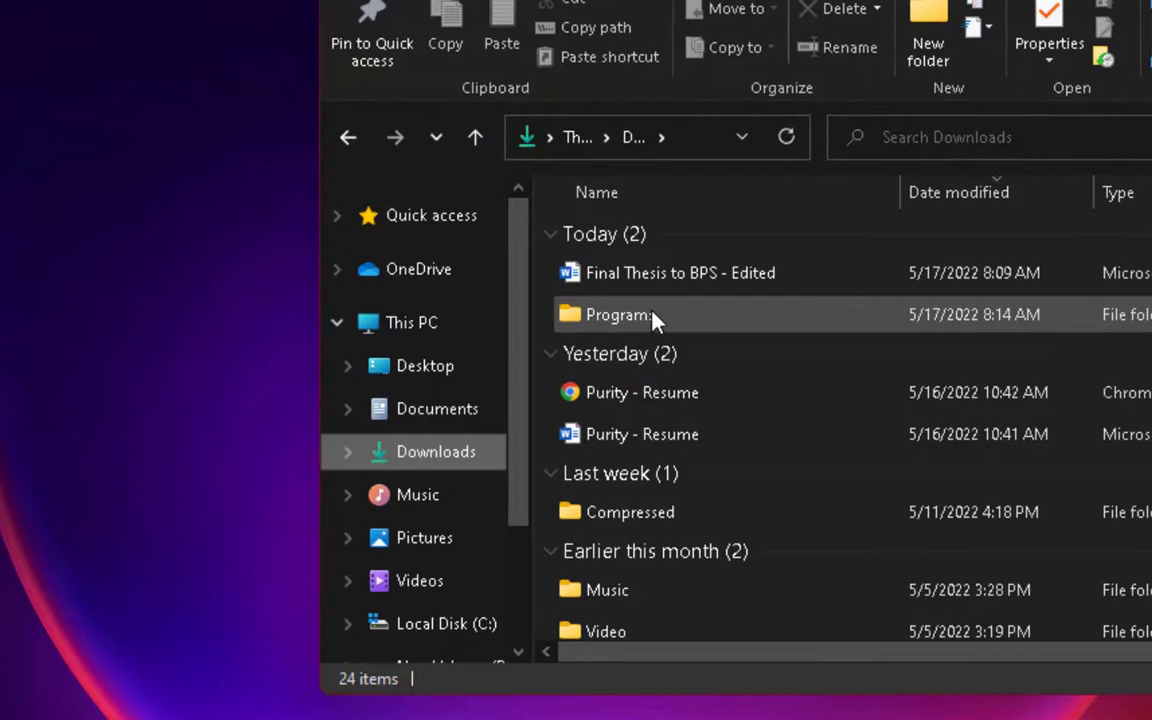
{"action": "double_click", "coordinate": [655, 318]}
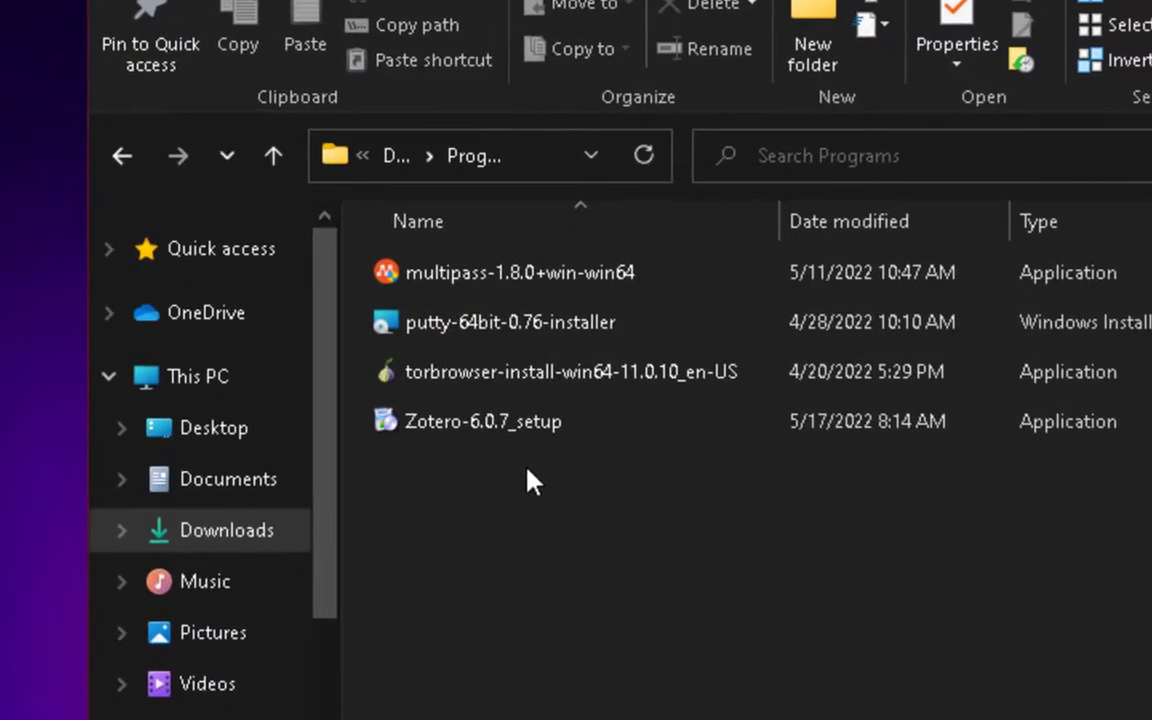
{"action": "left_click", "coordinate": [512, 440]}
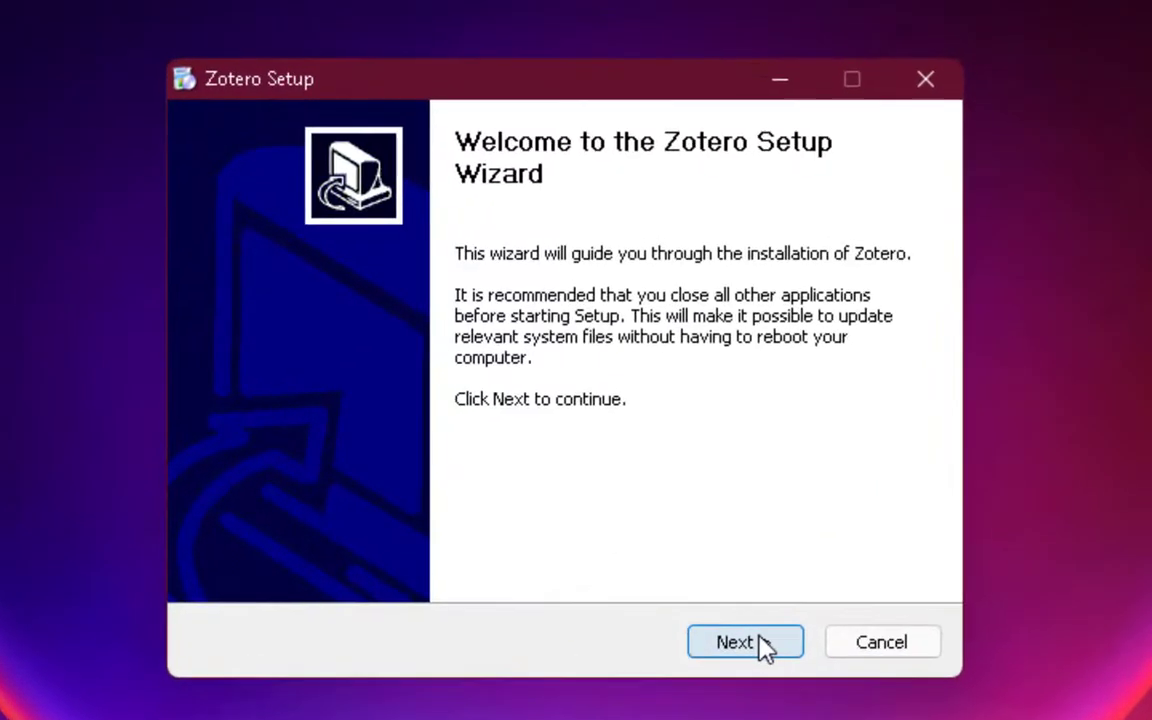
Step: Install Zotero with the Standard setup type and finish the wizard with Launch Zotero now enabled
{"action": "left_click", "coordinate": [722, 585]}
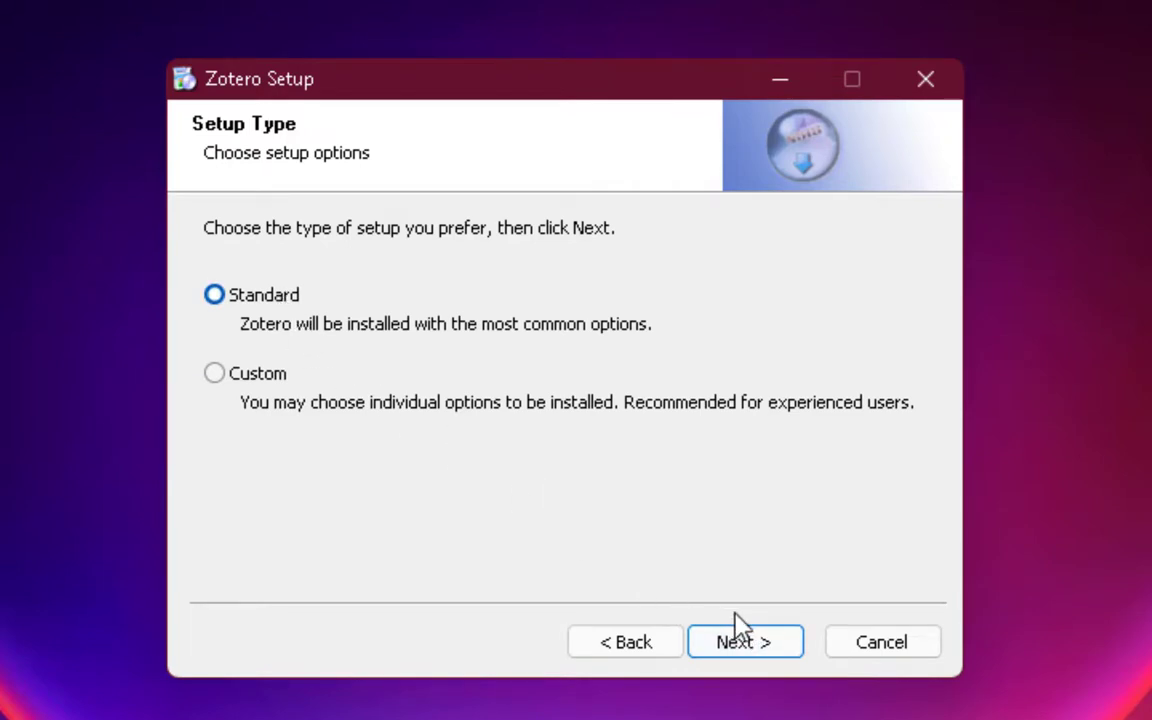
{"action": "left_click", "coordinate": [753, 641]}
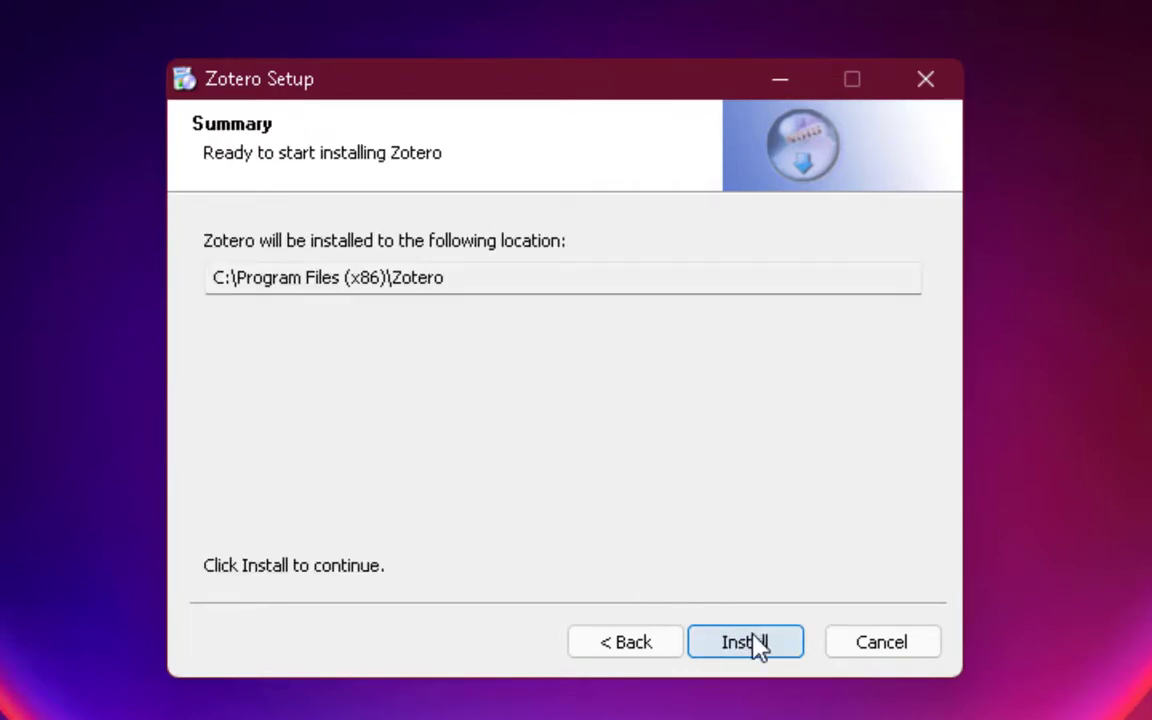
{"action": "left_click", "coordinate": [757, 645]}
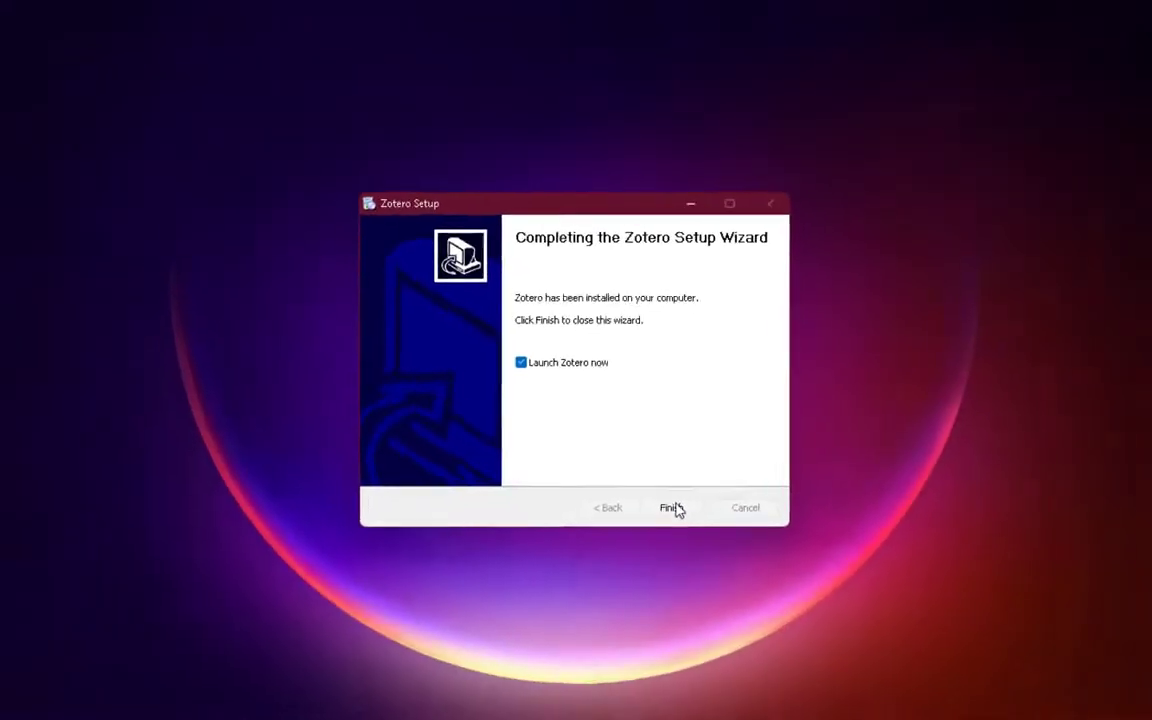
{"action": "left_click", "coordinate": [753, 642]}
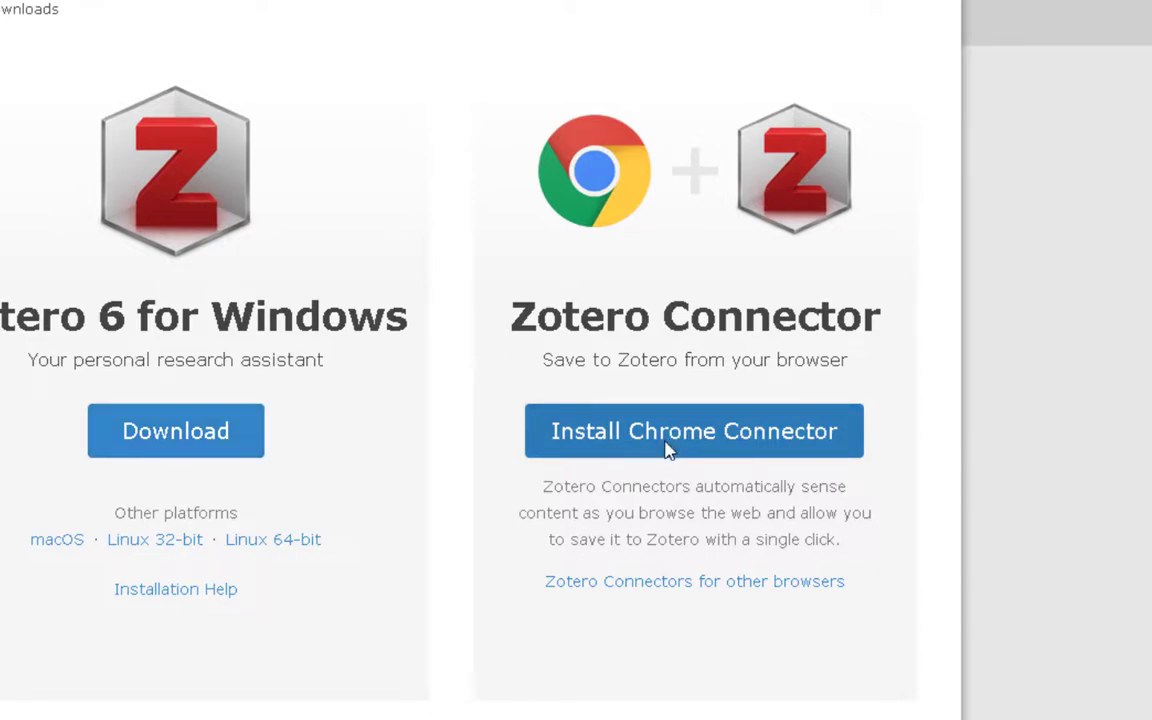
Step: Install the Zotero Connector extension in Chrome from the Zotero downloads page
{"action": "left_click", "coordinate": [669, 450]}
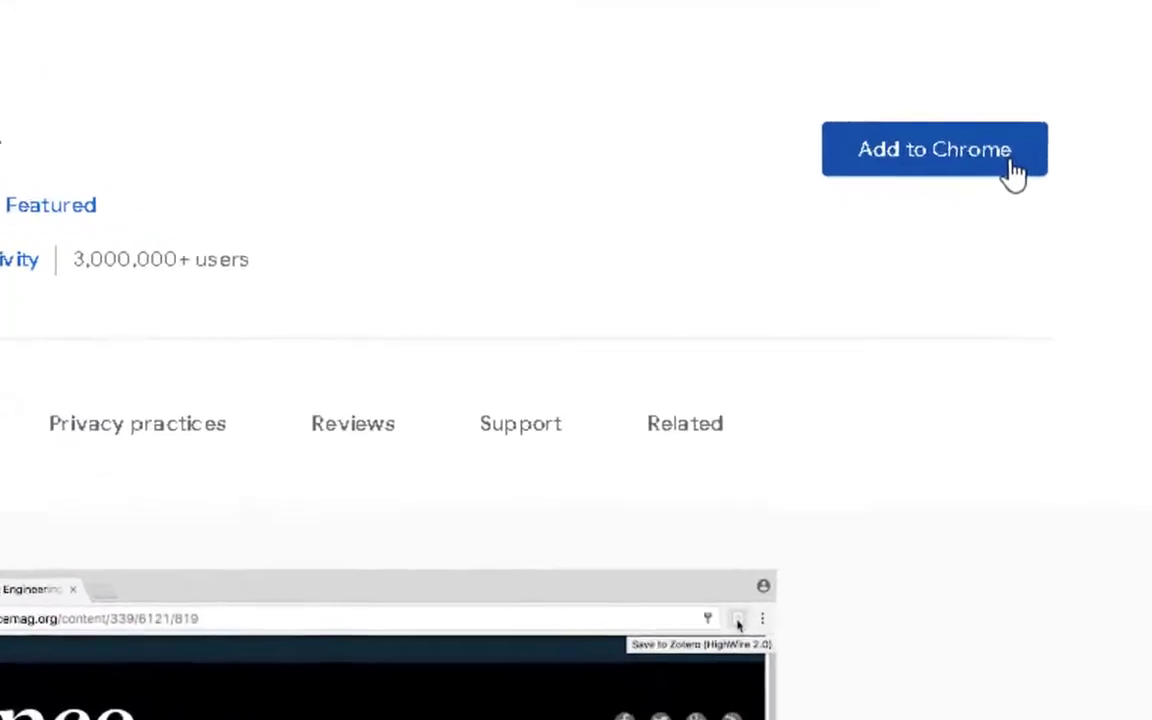
{"action": "left_click", "coordinate": [990, 172]}
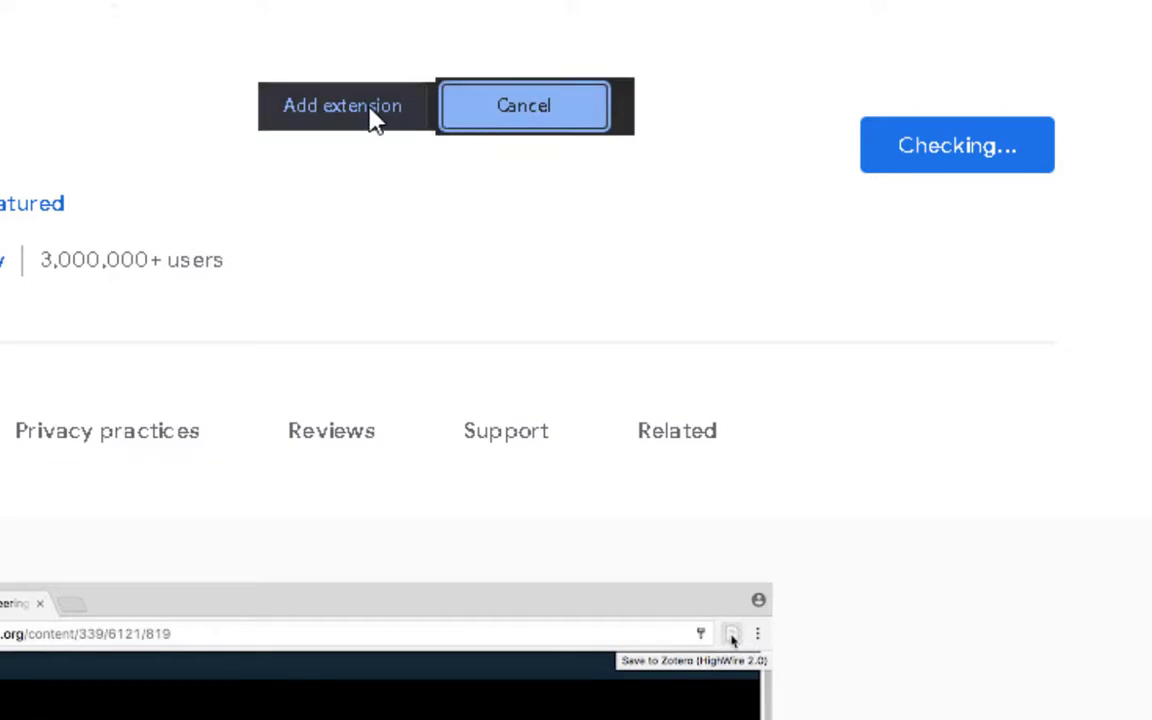
{"action": "left_click", "coordinate": [375, 118]}
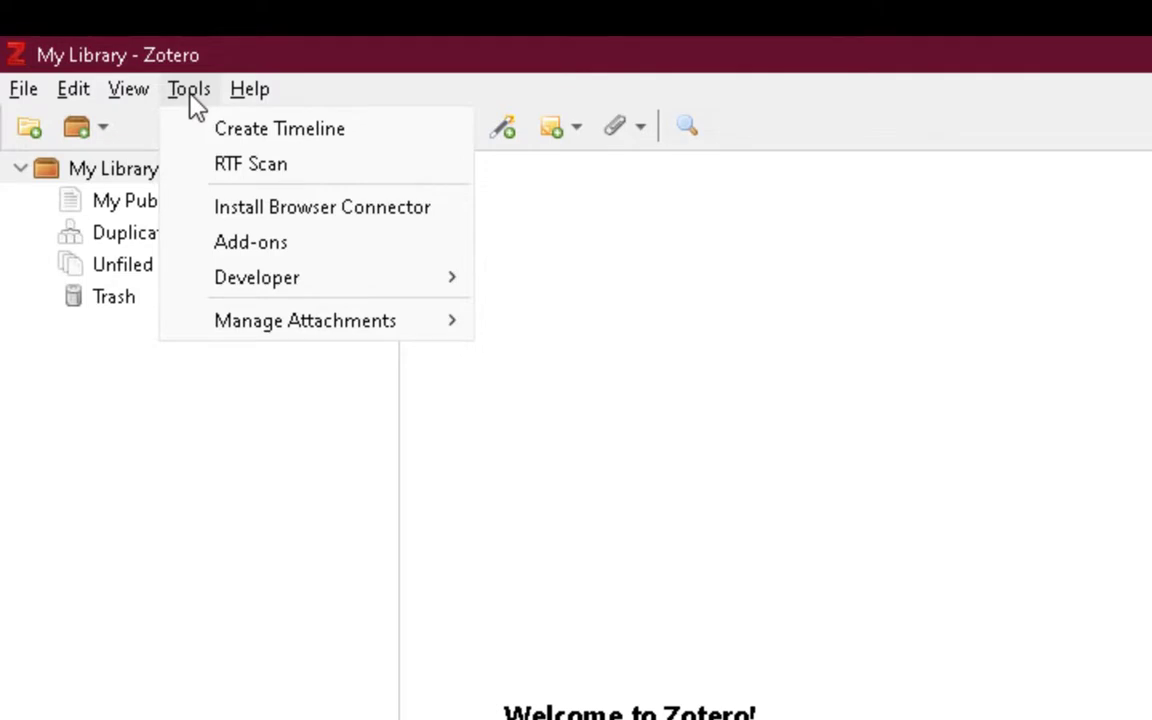
Step: Enable the Zotero Word for Windows Integration add-on in Zotero and restart Zotero
{"action": "left_click", "coordinate": [252, 241]}
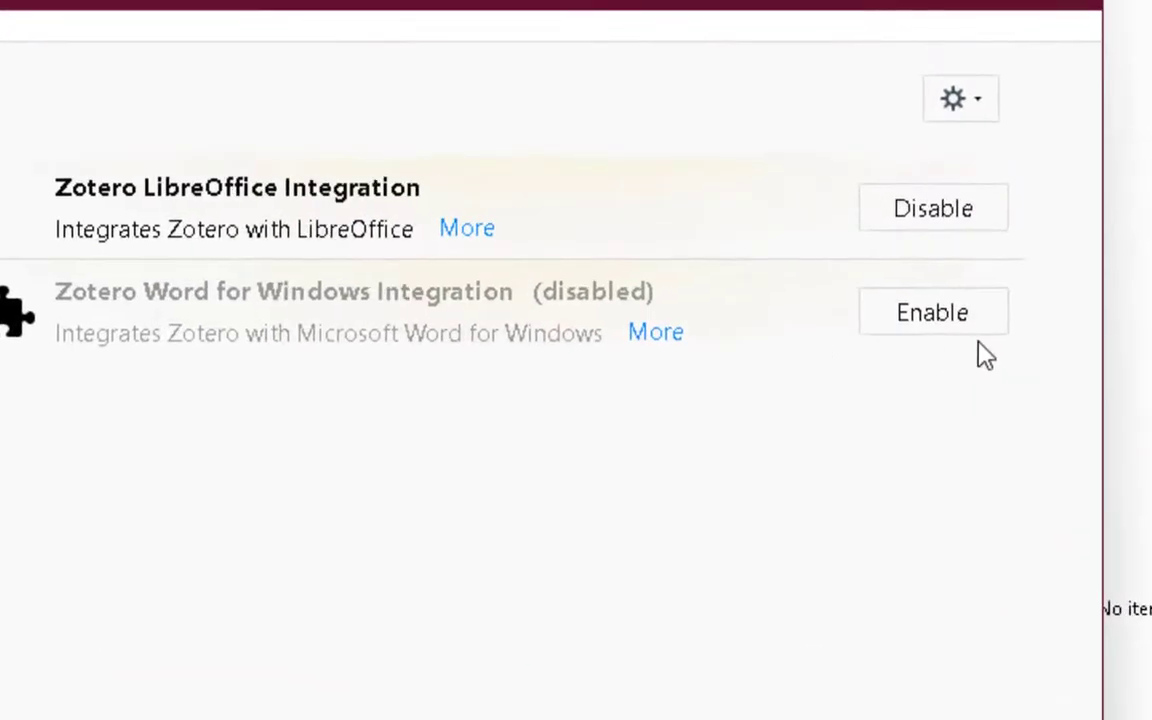
{"action": "left_click", "coordinate": [980, 330]}
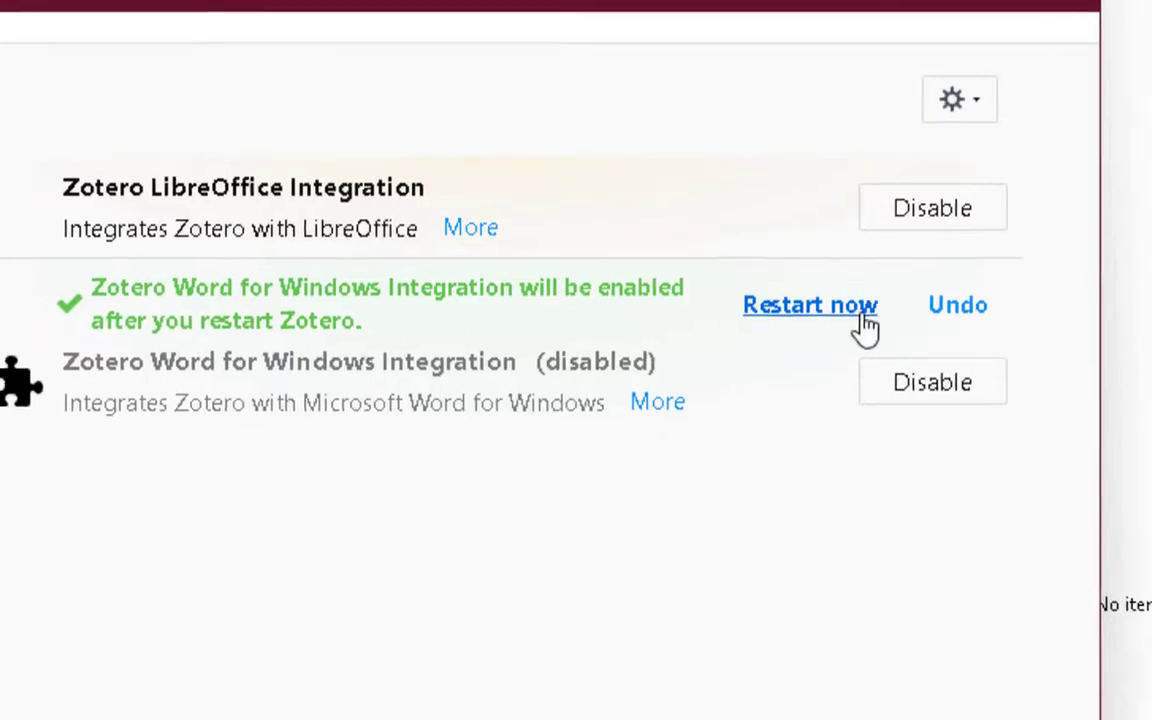
{"action": "left_click", "coordinate": [862, 318]}
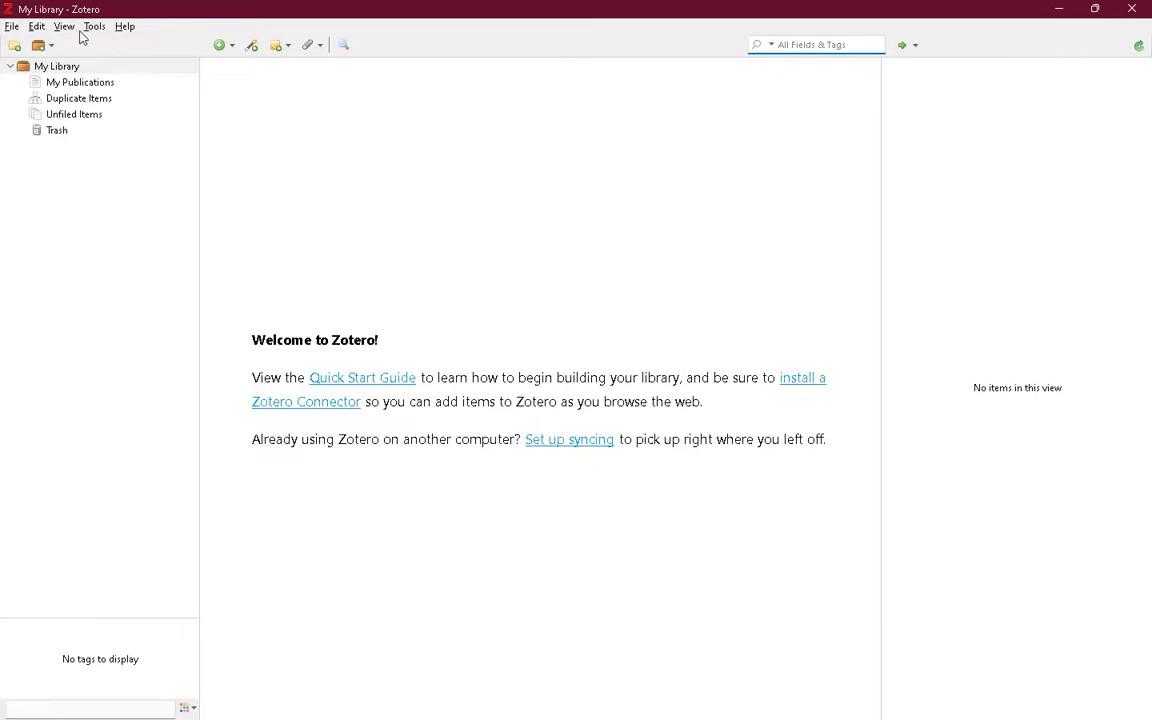
Step: Check the status of the Word for Windows Integration in Zotero's add-ons manager, and close the manager
{"action": "left_click", "coordinate": [94, 28]}
{"action": "left_click", "coordinate": [126, 104]}
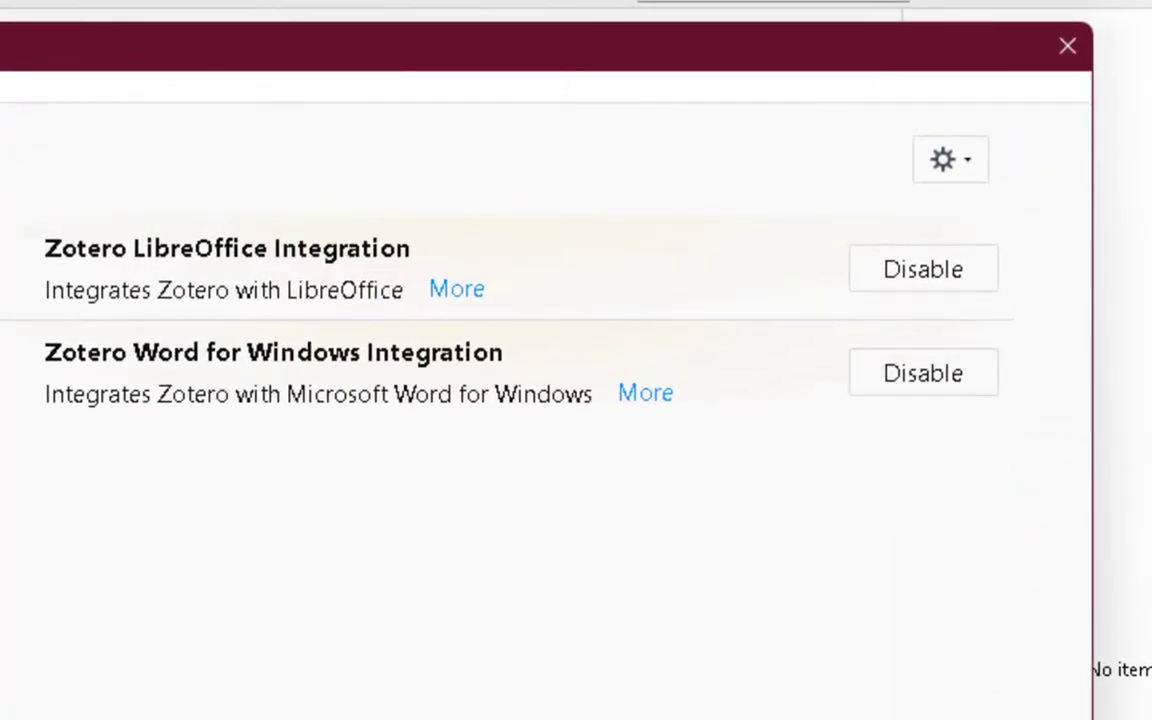
{"action": "left_click", "coordinate": [1067, 46]}
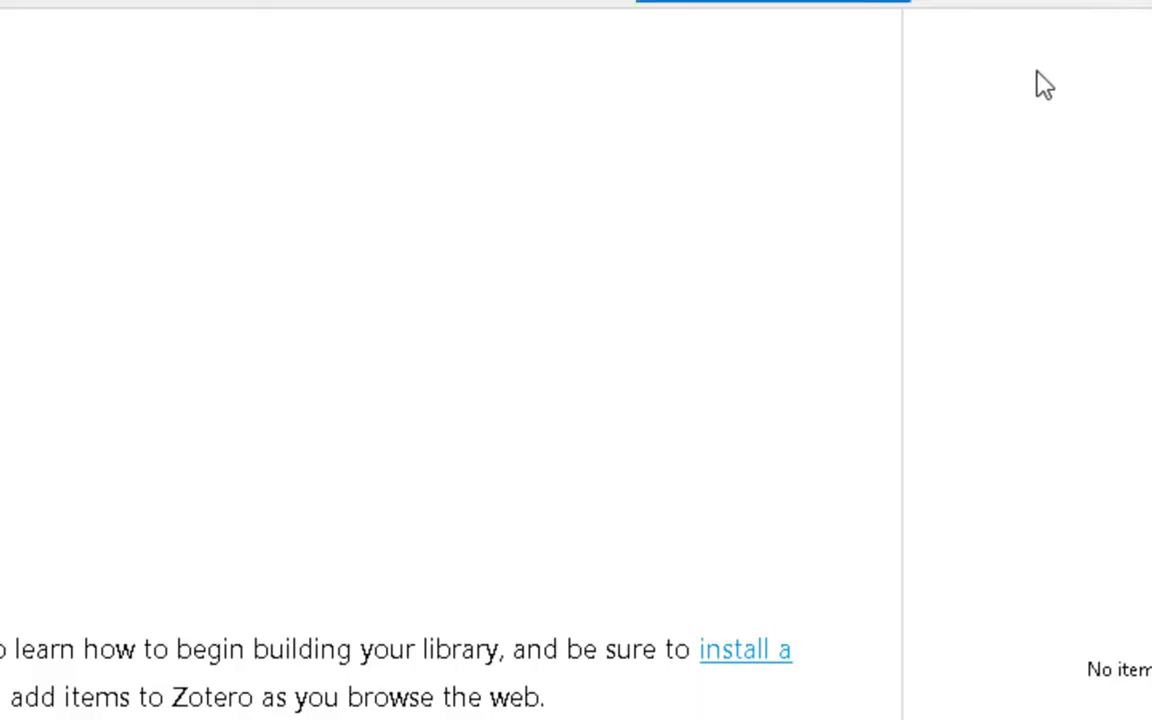
Step: Switch to the thesis document in Word and examine its reference and citation options
{"action": "left_click", "coordinate": [1105, 5]}
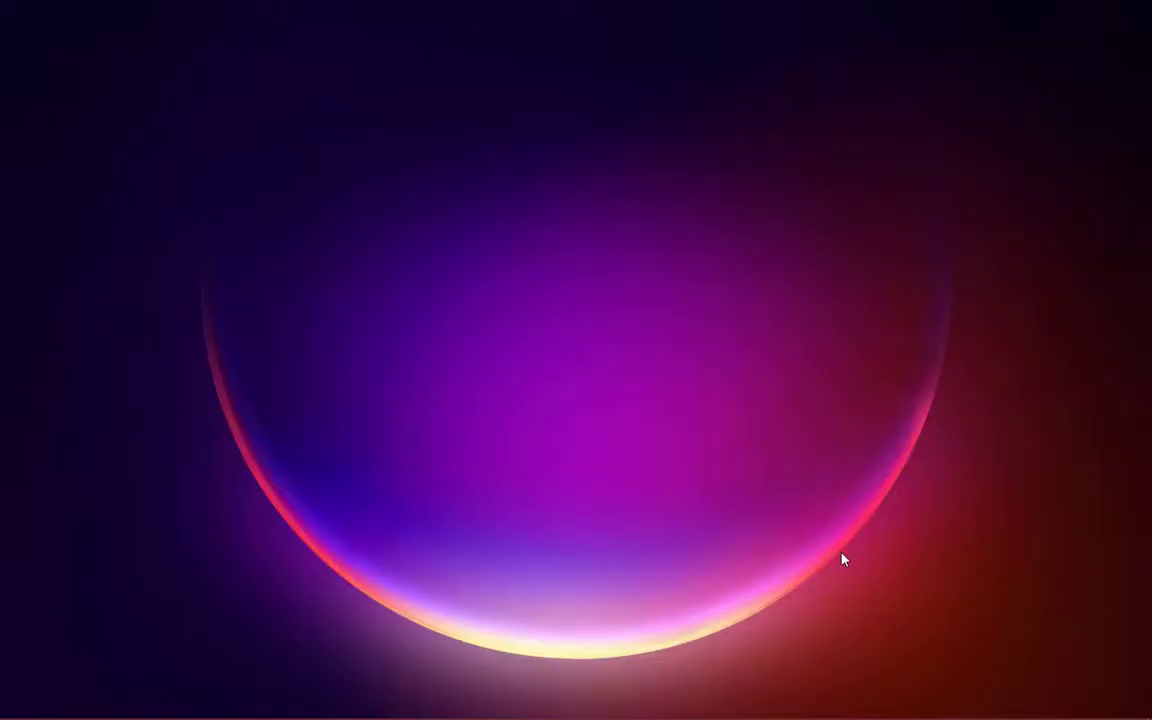
{"action": "mouse_move", "coordinate": [840, 718]}
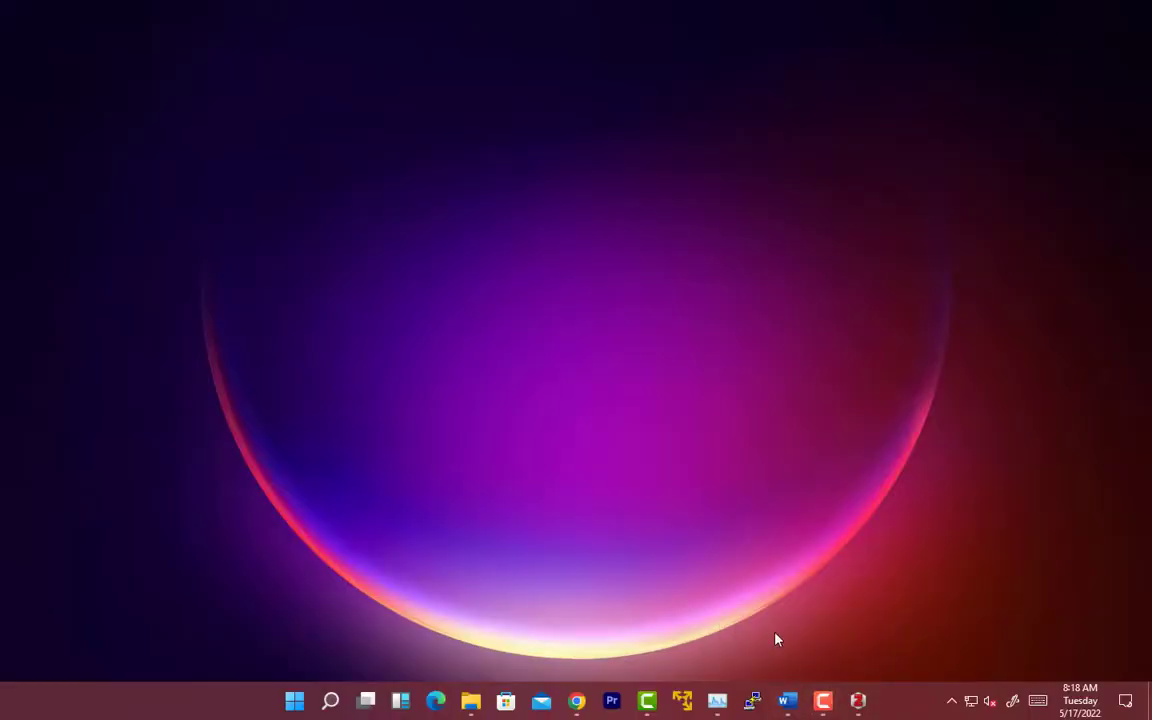
{"action": "left_click", "coordinate": [788, 701]}
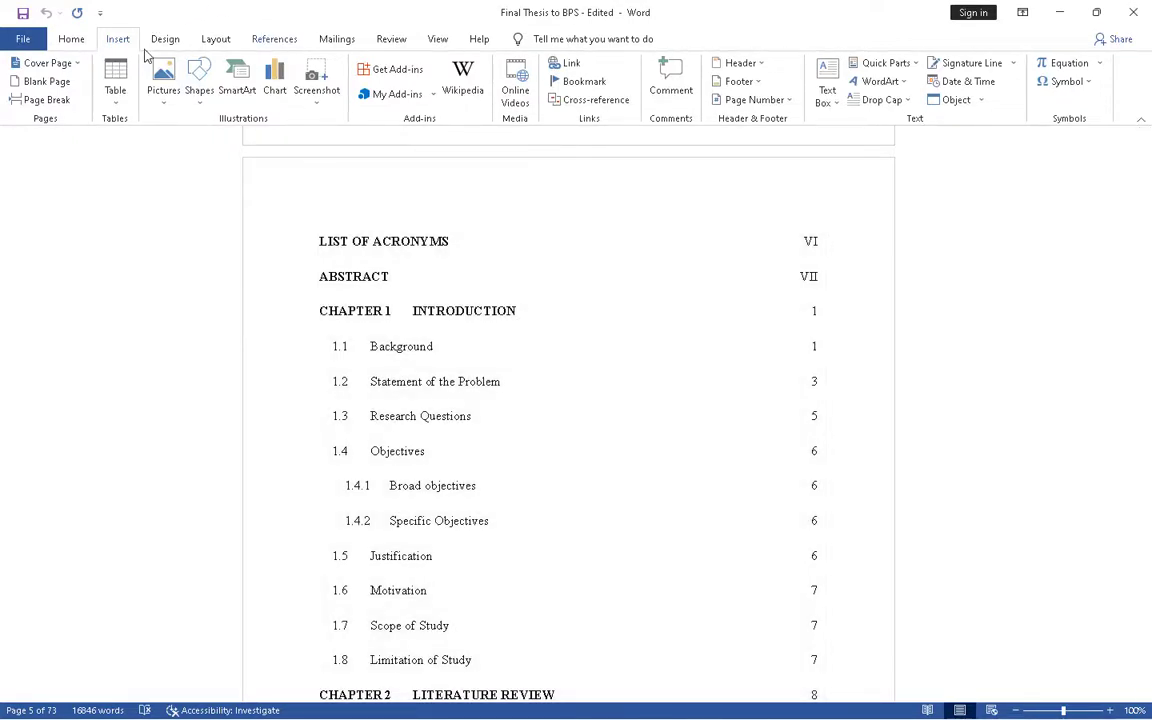
{"action": "left_click", "coordinate": [274, 38]}
{"action": "left_click", "coordinate": [380, 98]}
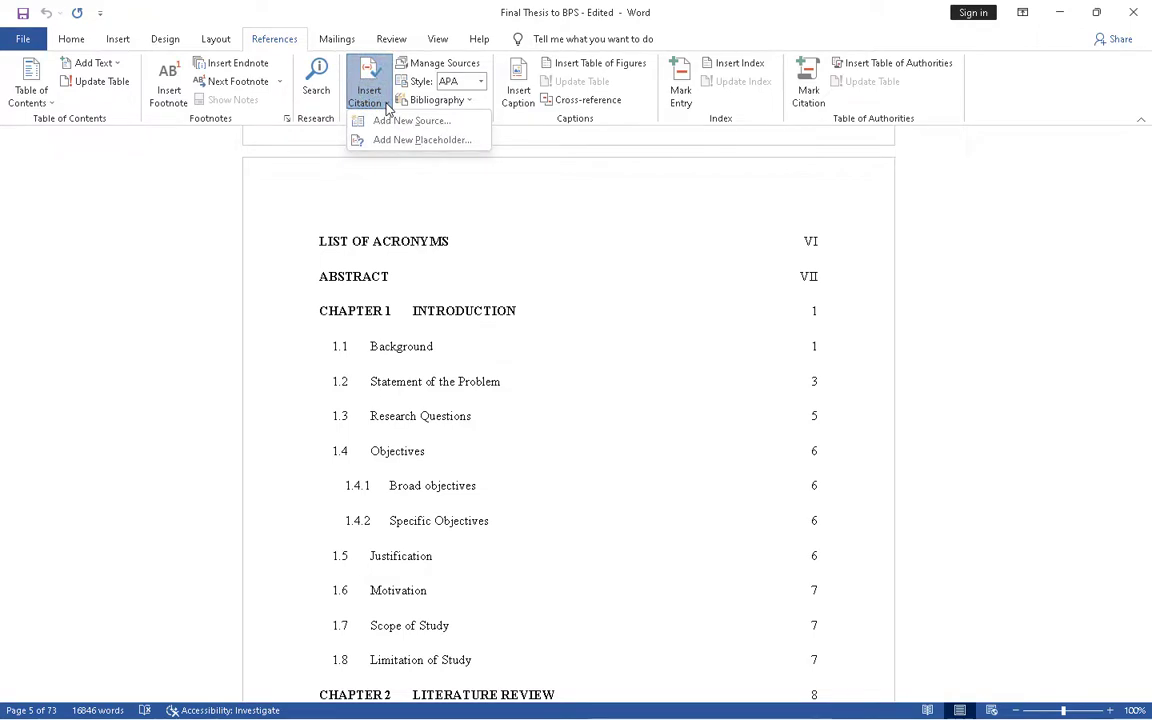
Step: Close the thesis document, relaunch Word and create a new blank document
{"action": "left_click", "coordinate": [24, 40]}
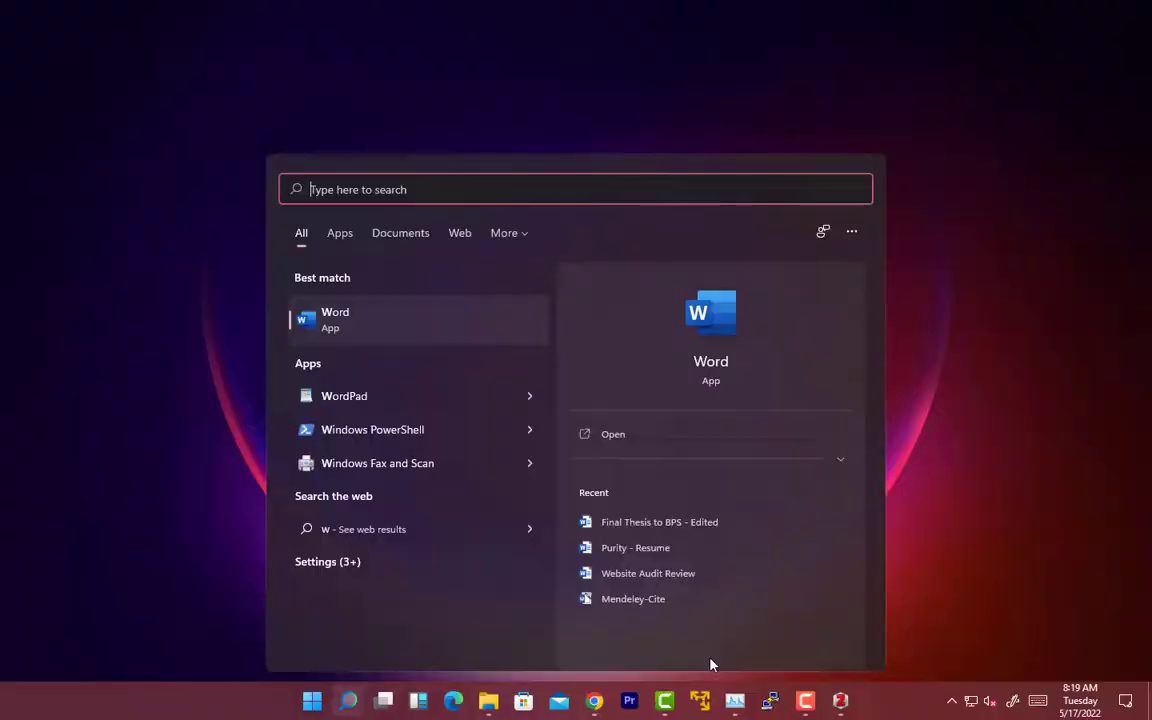
{"action": "type", "text": "word"}
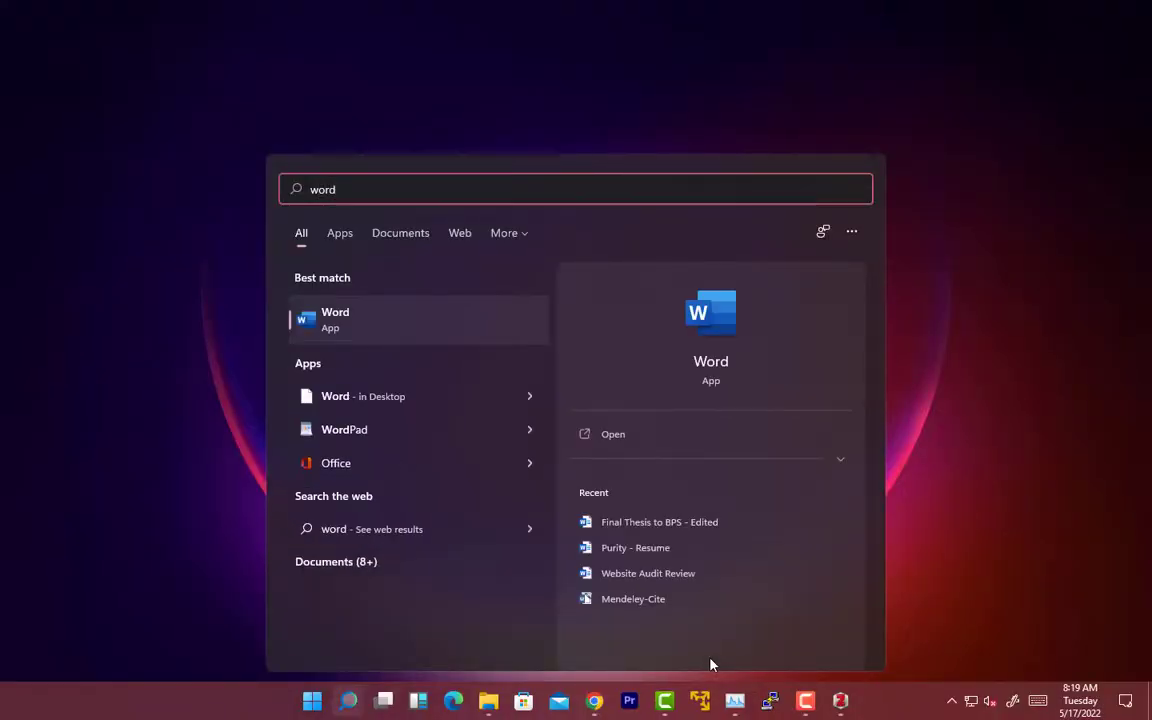
{"action": "key", "text": "Return"}
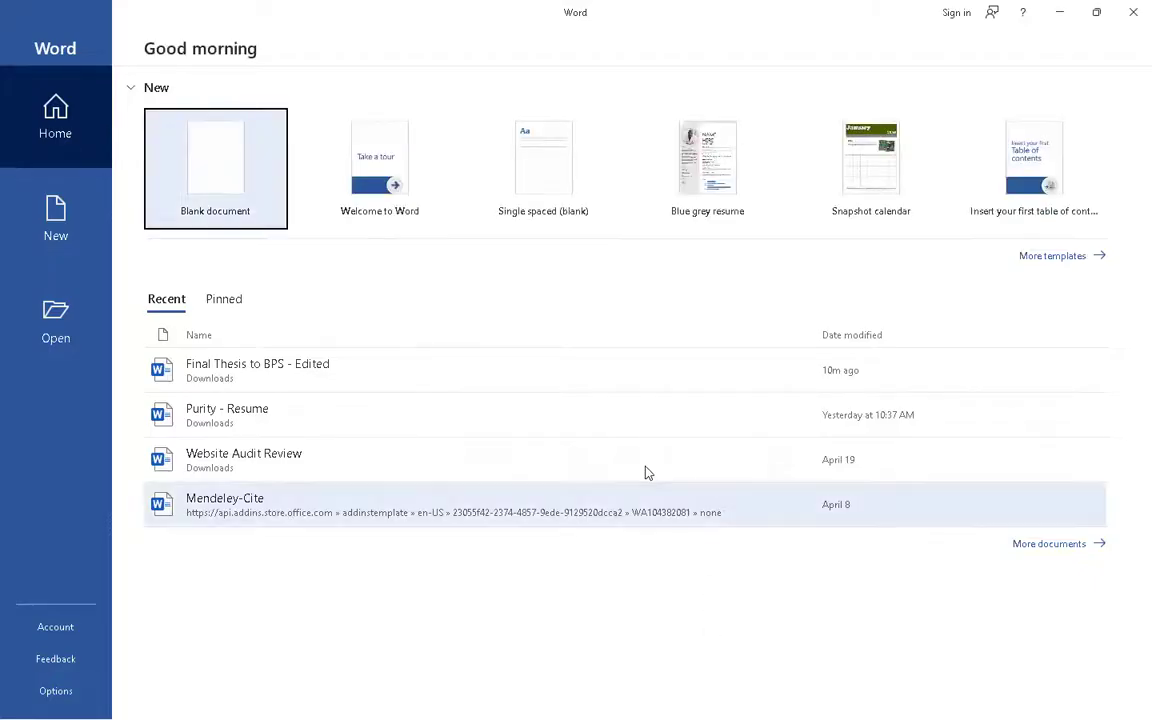
{"action": "left_click", "coordinate": [72, 202]}
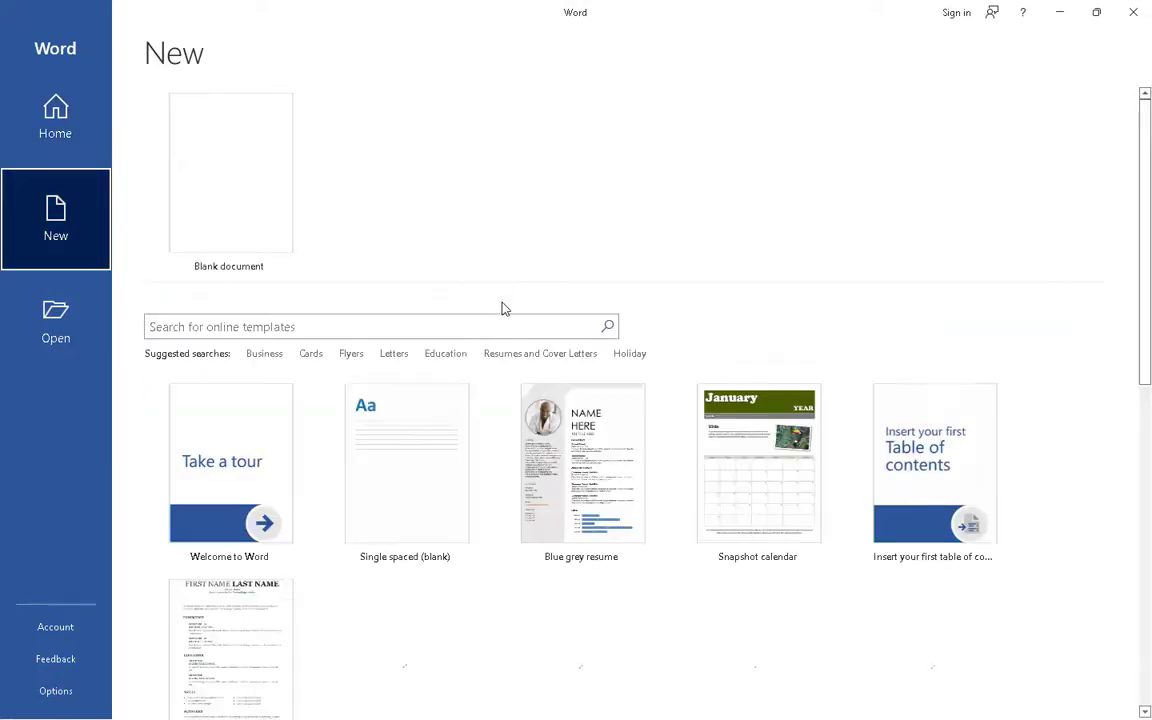
{"action": "left_click", "coordinate": [271, 173]}
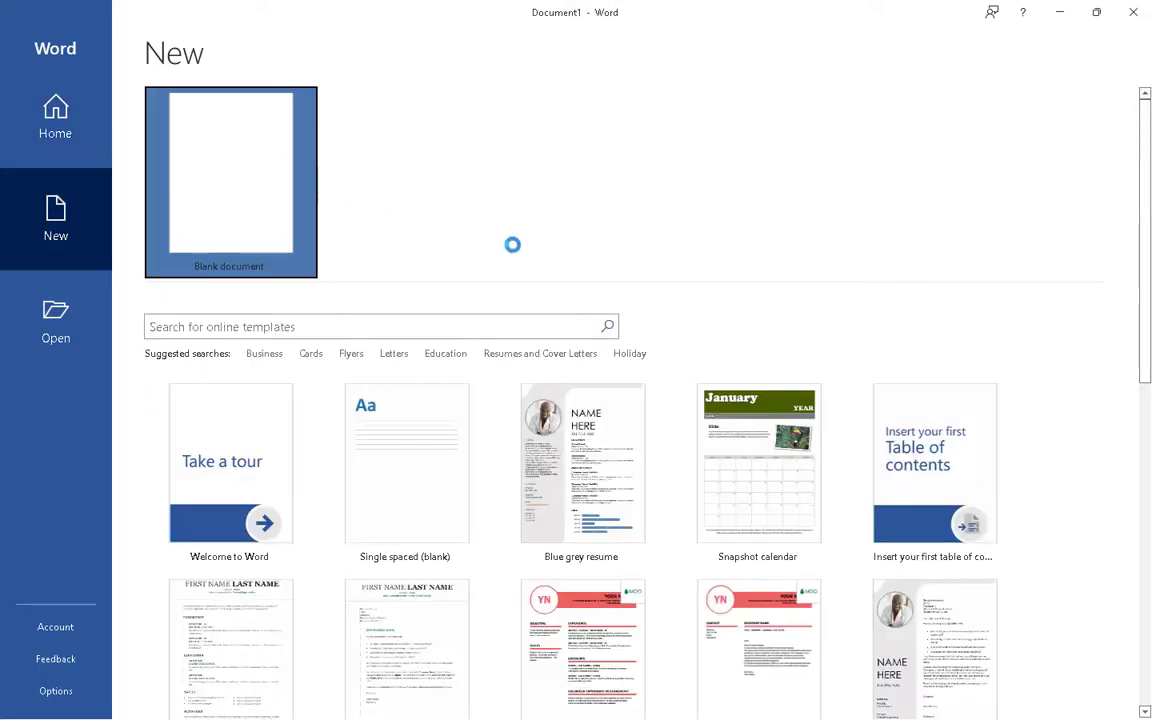
Step: Examine Word's built-in form for adding a new citation source, and close it without creating one
{"action": "left_click", "coordinate": [369, 100]}
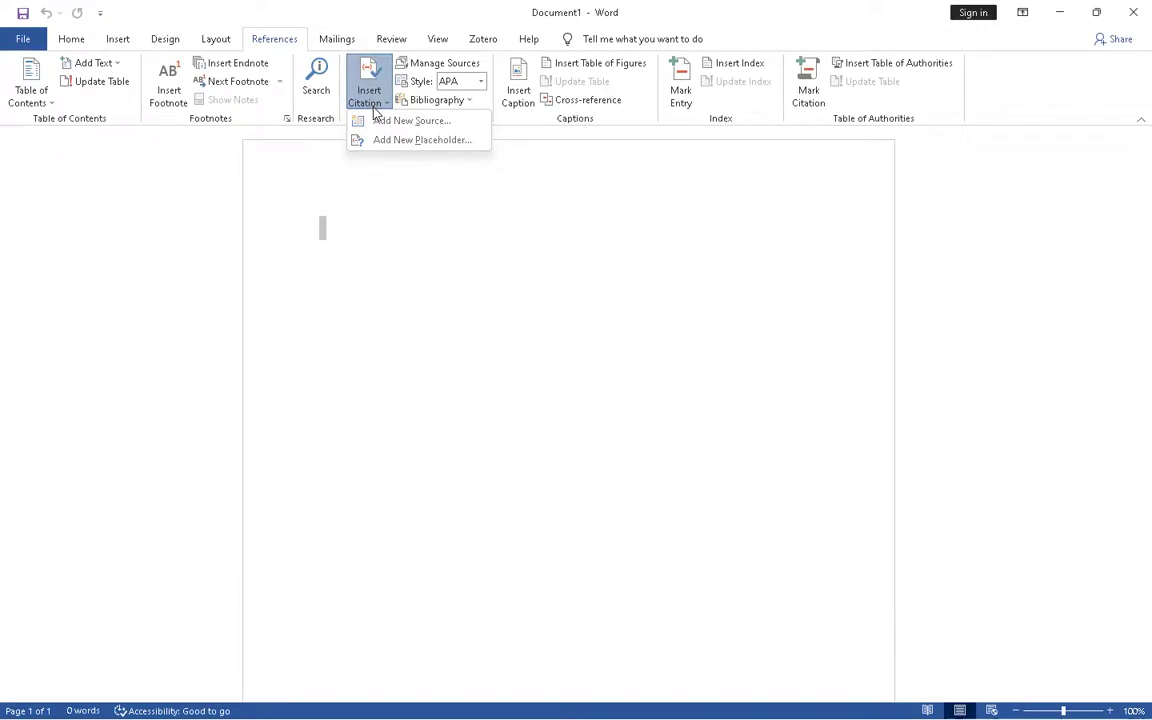
{"action": "left_click", "coordinate": [383, 122]}
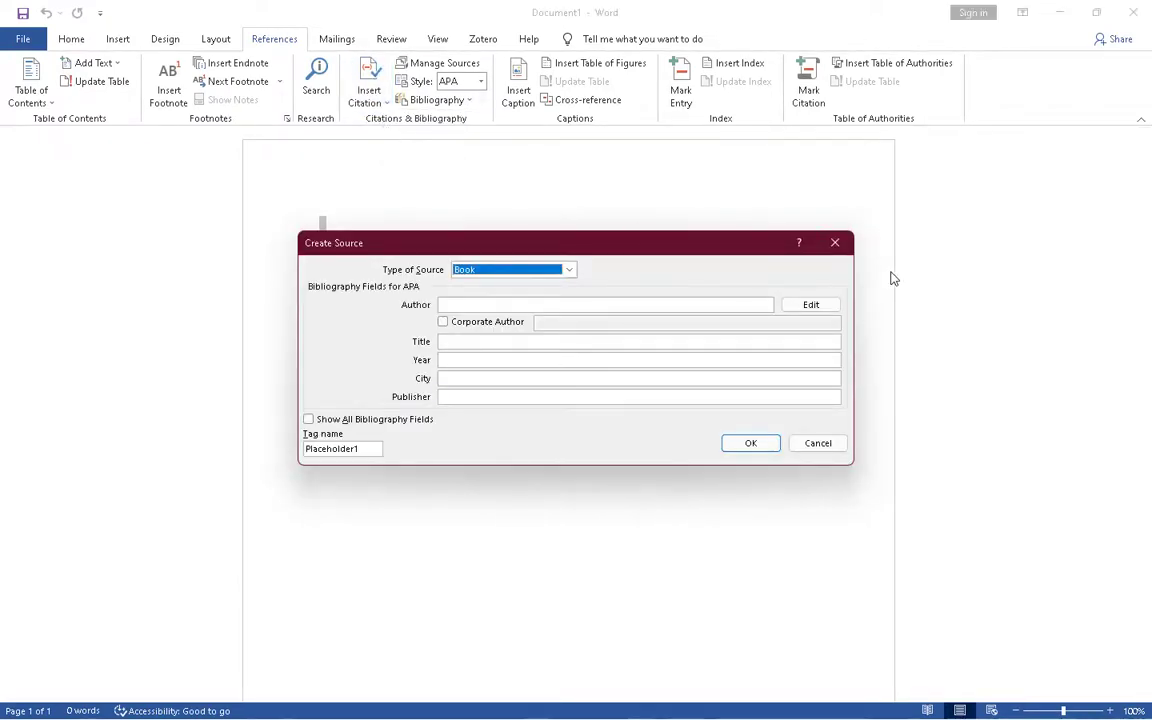
{"action": "left_click", "coordinate": [838, 249]}
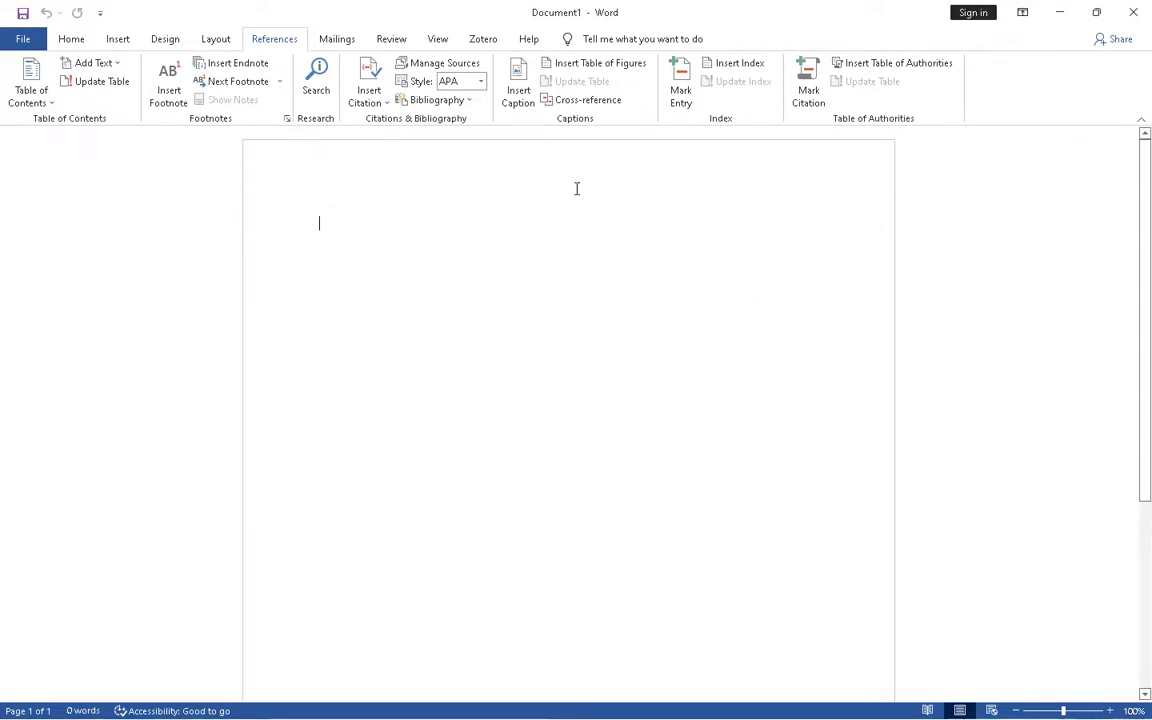
Step: Start a Zotero citation in the blank document and set the citation style to American Psychological Association (APA) 7th edition
{"action": "left_click", "coordinate": [484, 40]}
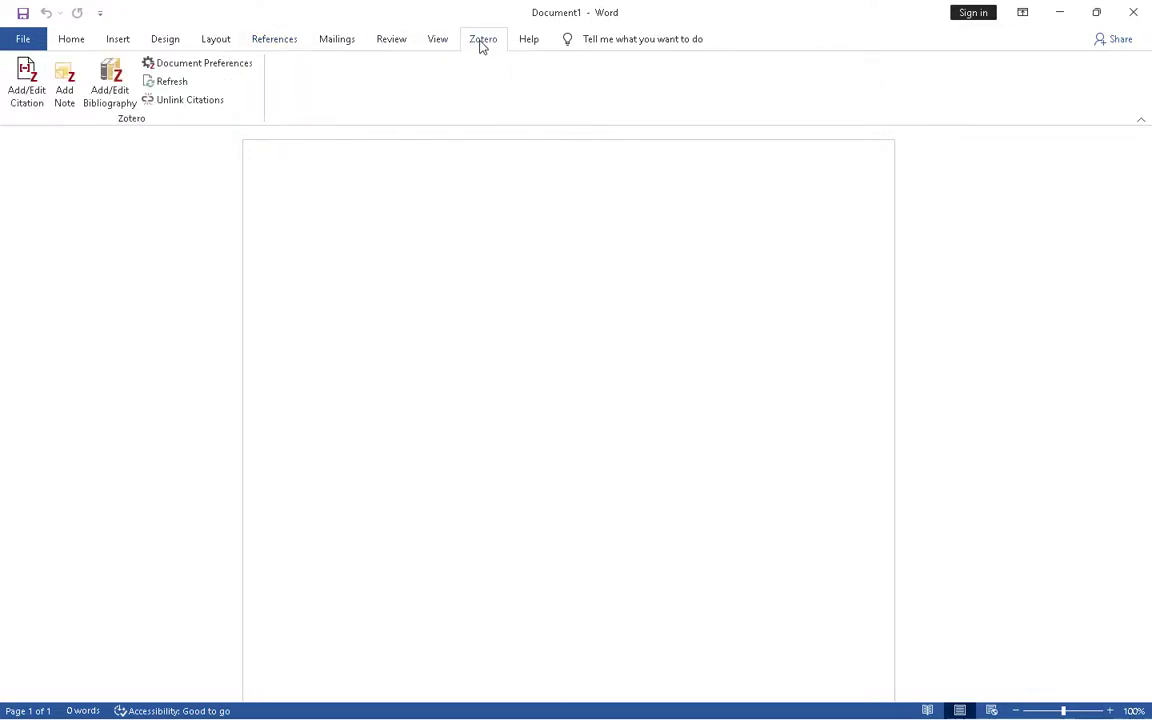
{"action": "left_click", "coordinate": [26, 100]}
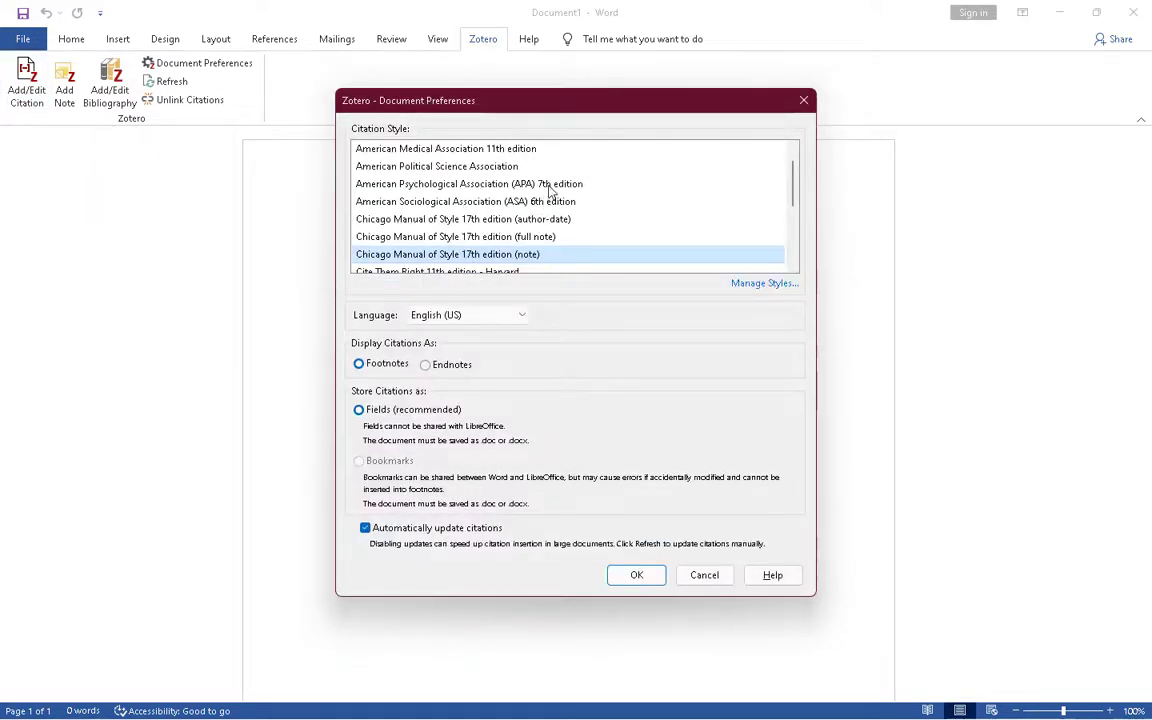
{"action": "left_click", "coordinate": [549, 186]}
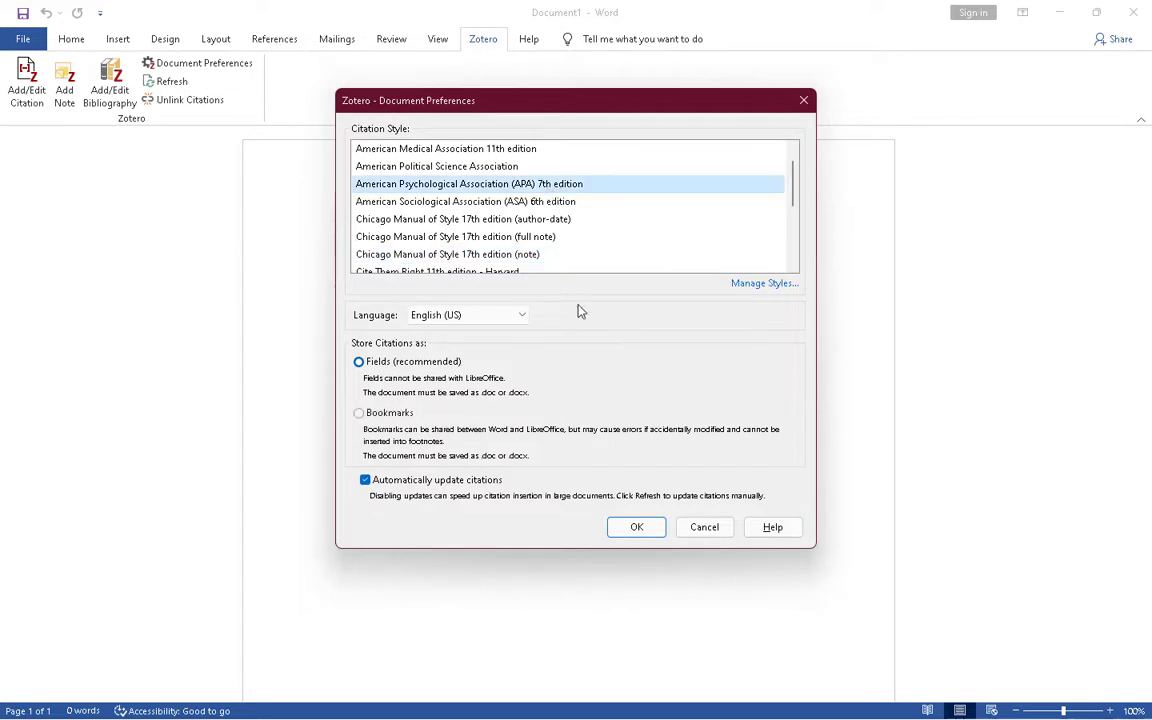
{"action": "left_click", "coordinate": [637, 527]}
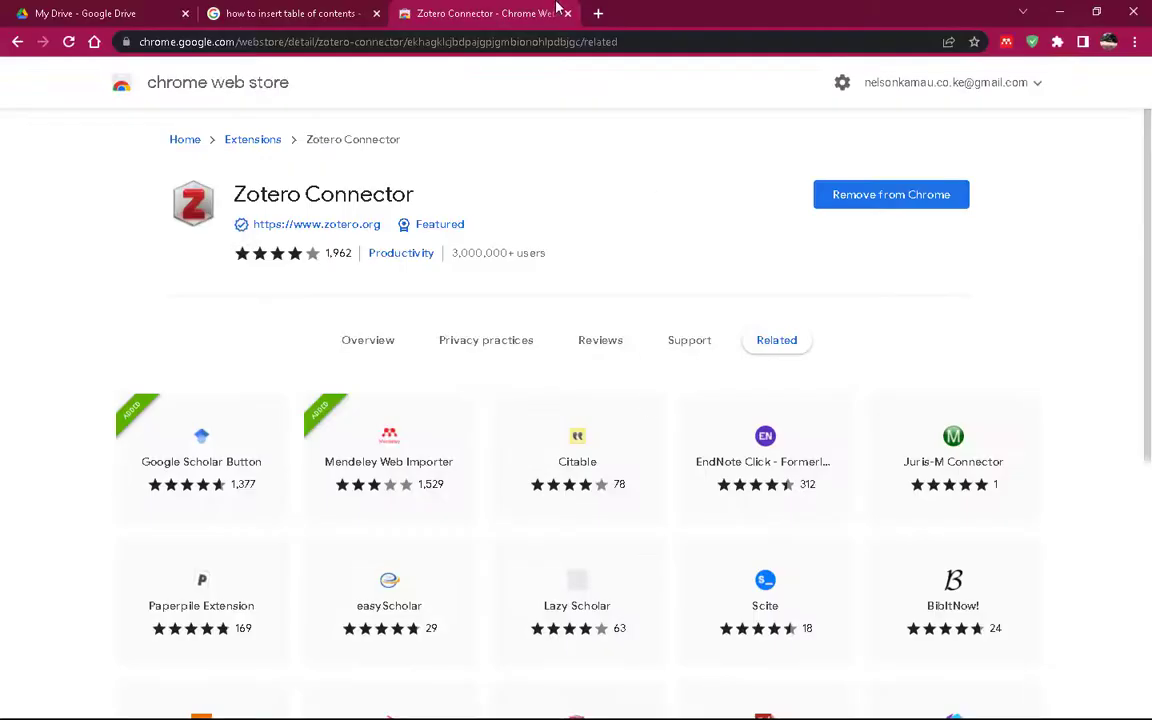
Step: Switch to Chrome, open scholar.google.com in a new tab and search for "machine learning"
{"action": "left_click", "coordinate": [598, 13]}
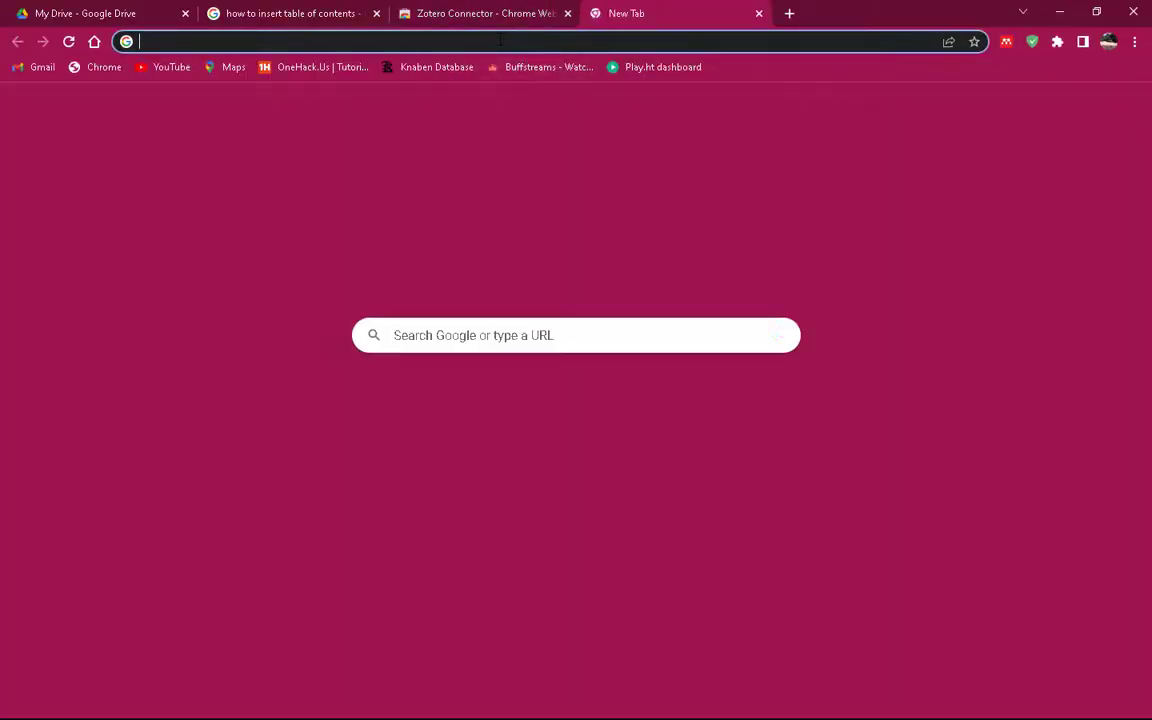
{"action": "left_click", "coordinate": [501, 40]}
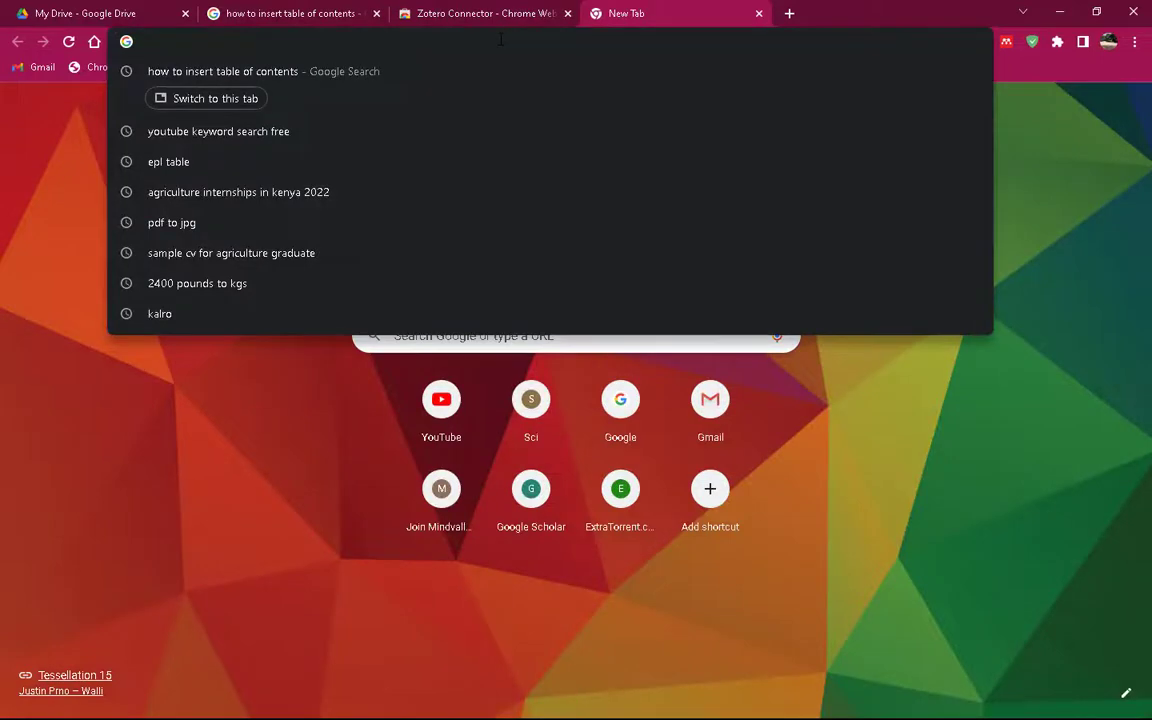
{"action": "type", "text": "scholar"}
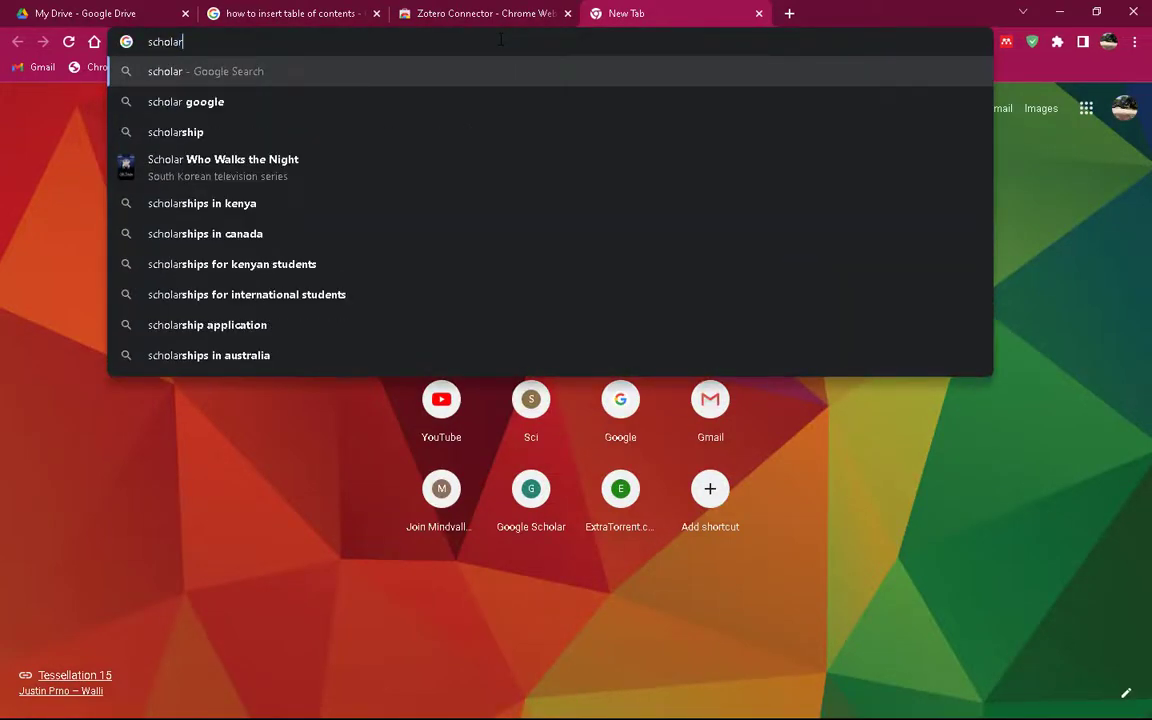
{"action": "type", "text": ".google.com"}
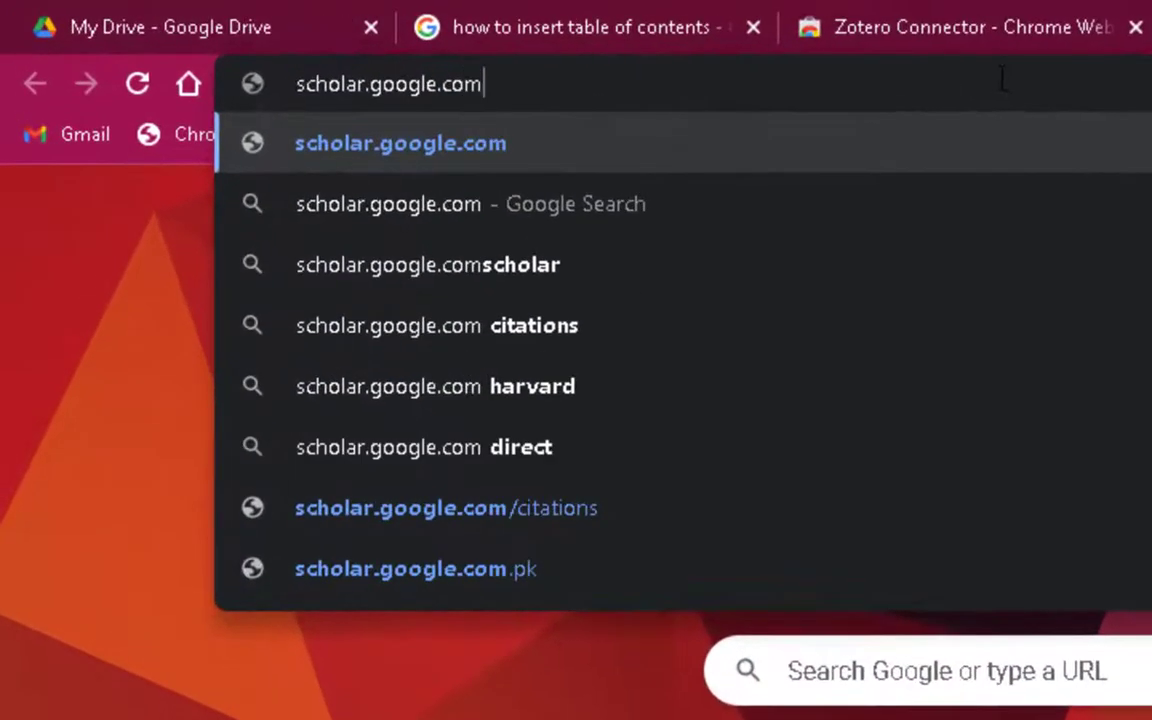
{"action": "key", "text": "Return"}
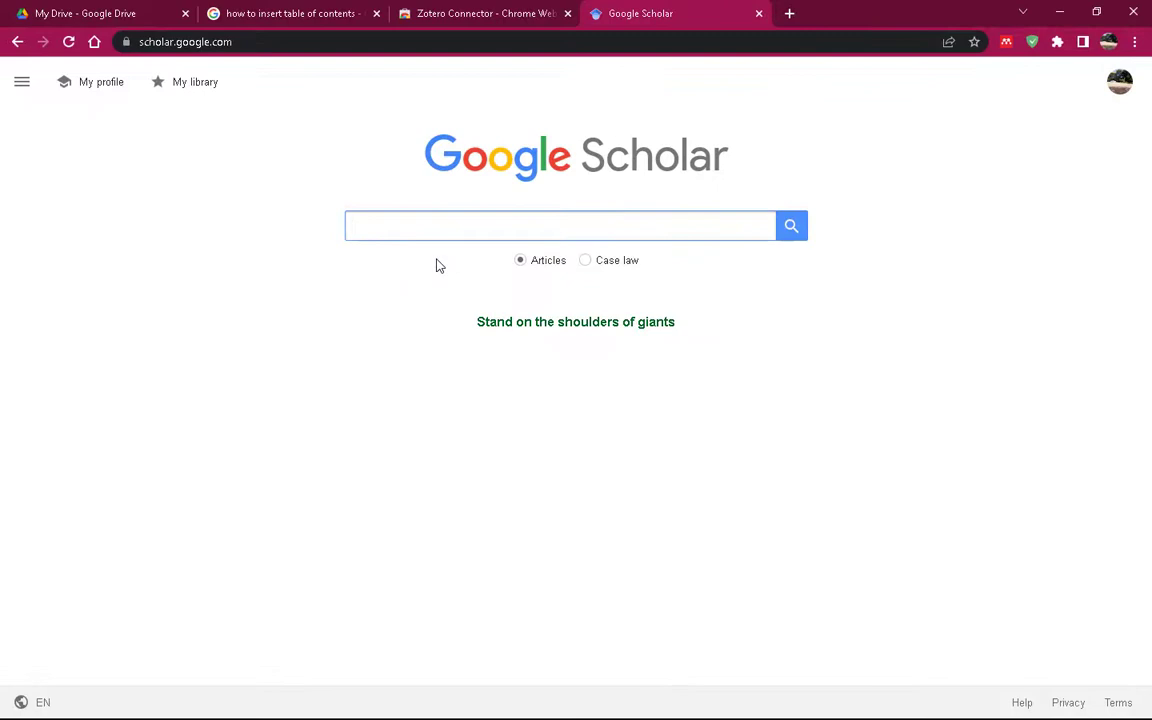
{"action": "type", "text": "machine"}
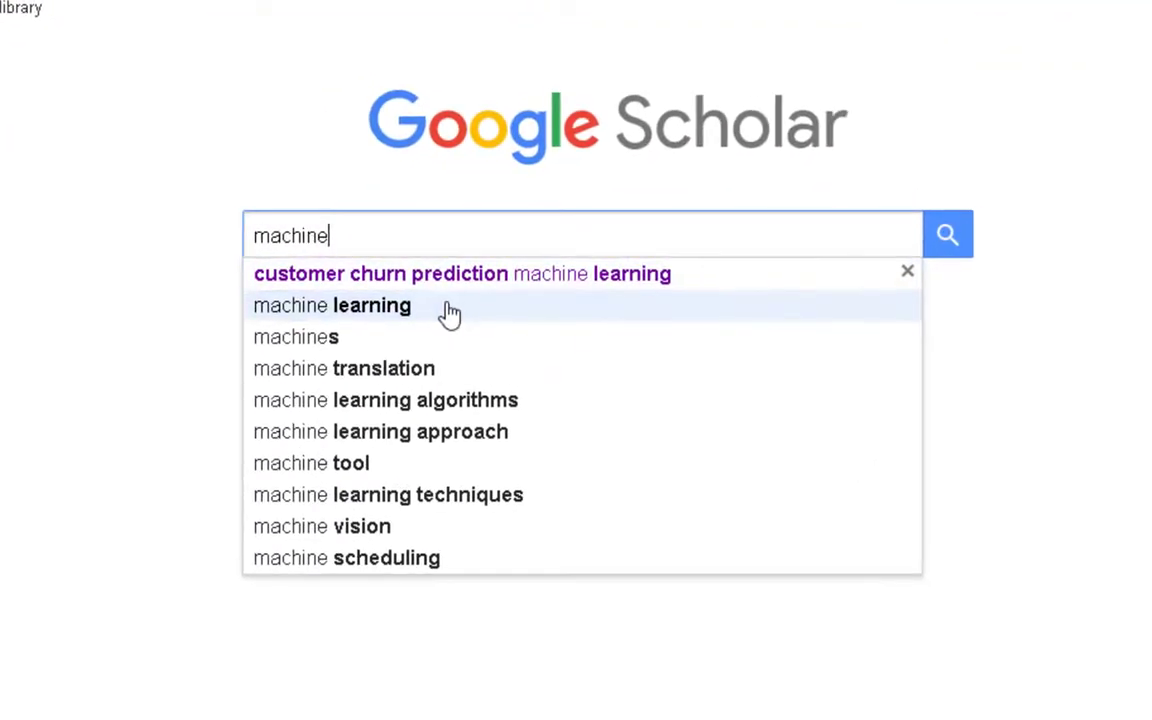
{"action": "left_click", "coordinate": [449, 313]}
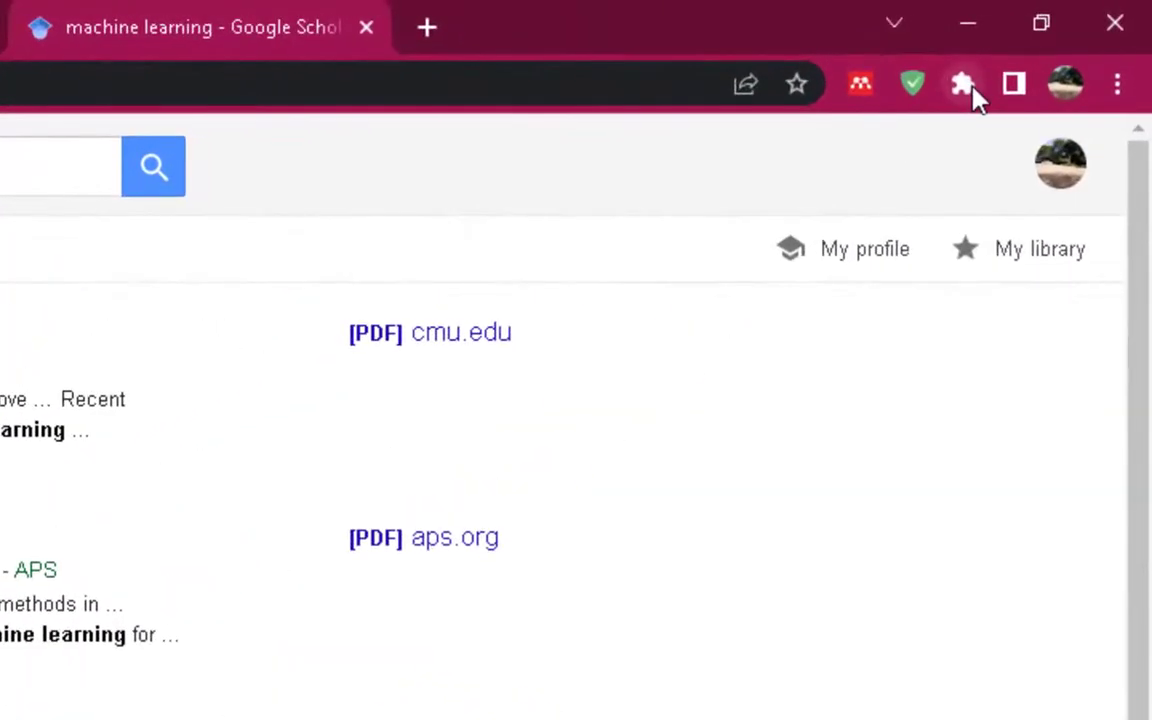
Step: Allow the Zotero Connector extension in Incognito and enable its error collection in Chrome's extension settings
{"action": "left_click", "coordinate": [962, 85]}
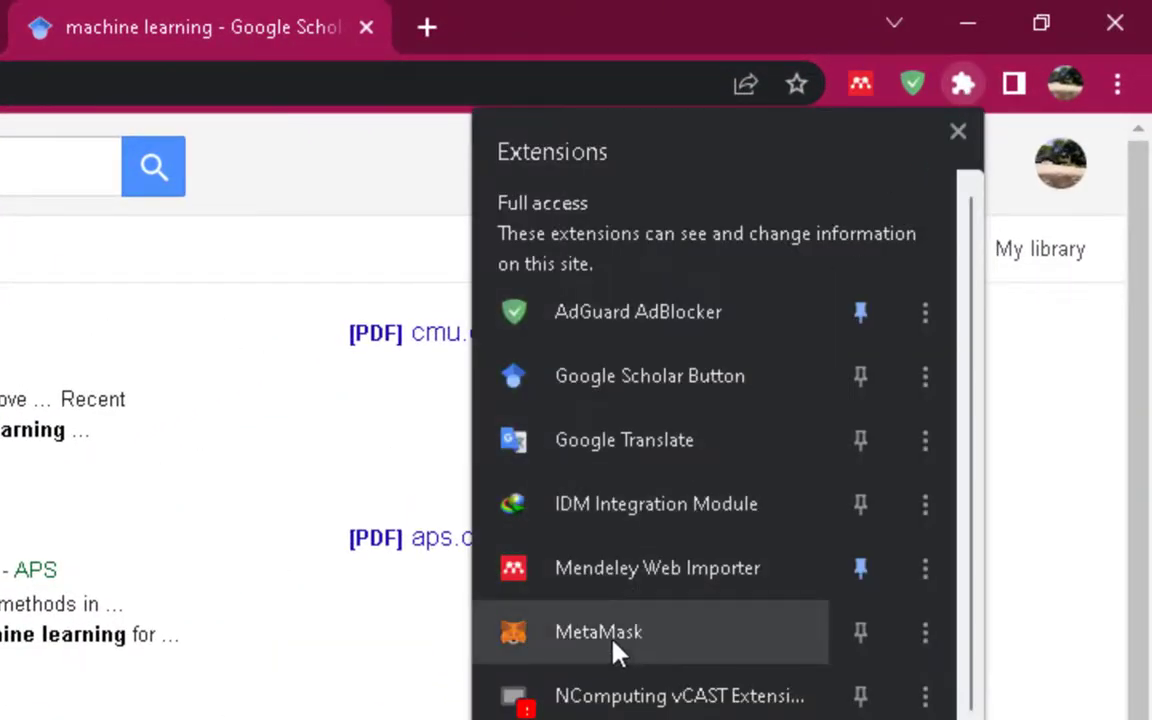
{"action": "scroll", "coordinate": [686, 612], "scroll_direction": "down", "scroll_amount": 3}
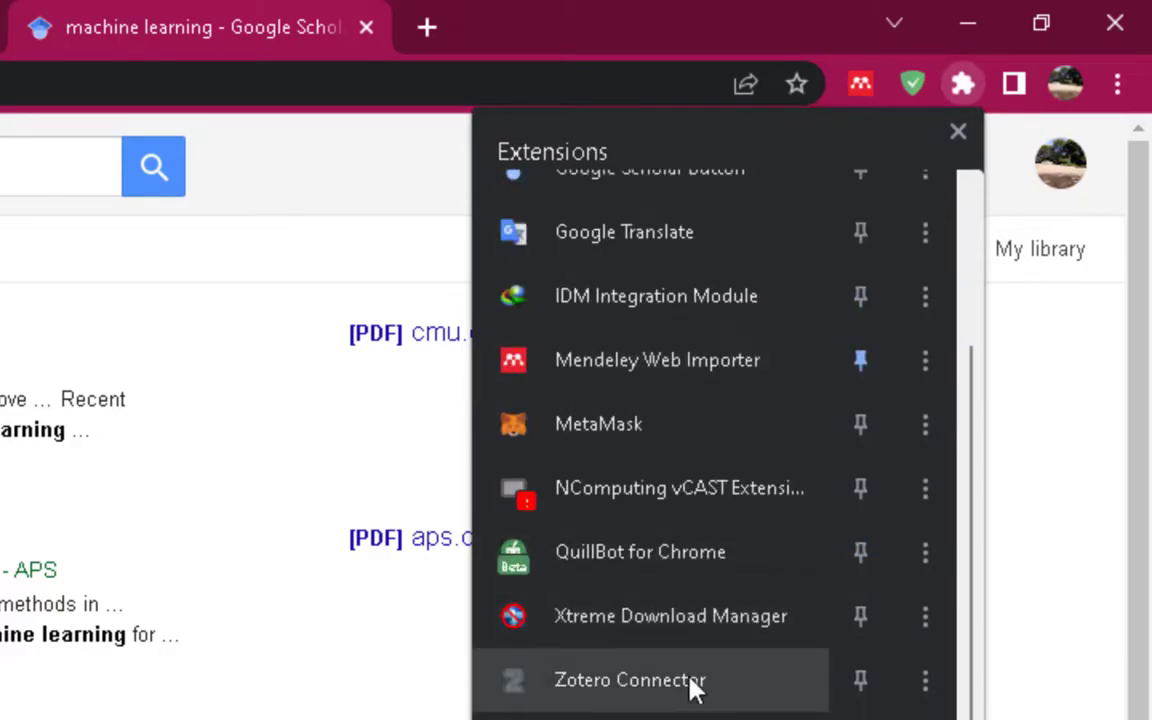
{"action": "left_click", "coordinate": [925, 680]}
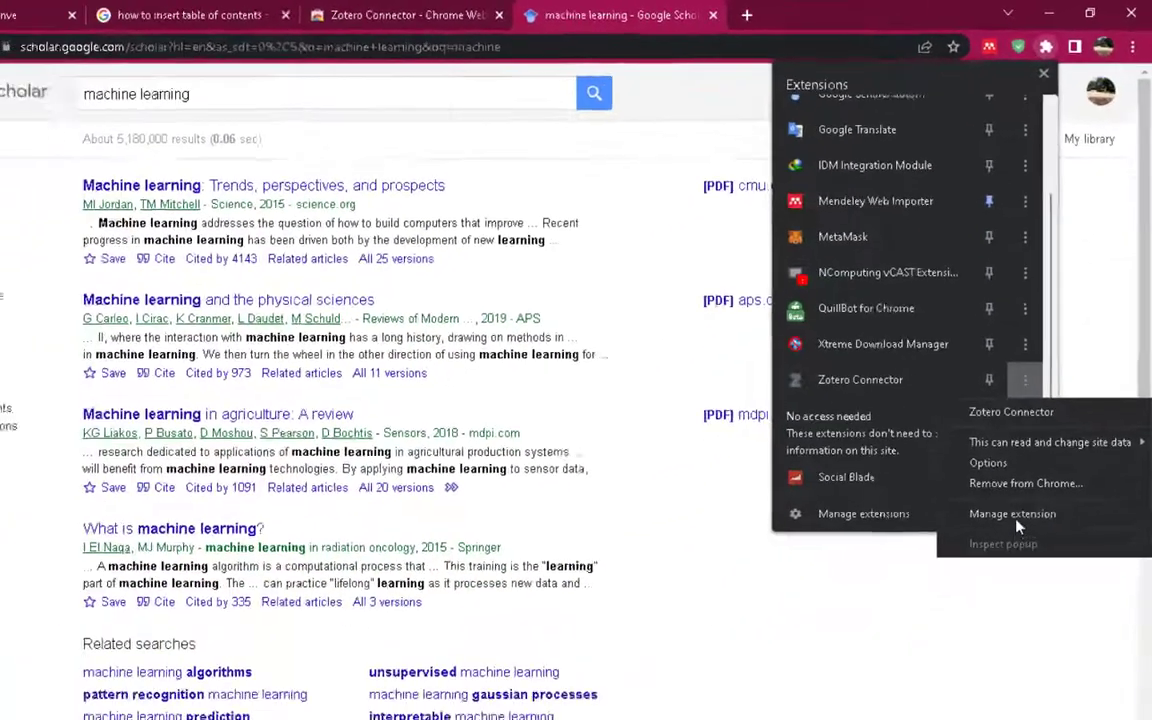
{"action": "left_click", "coordinate": [950, 510]}
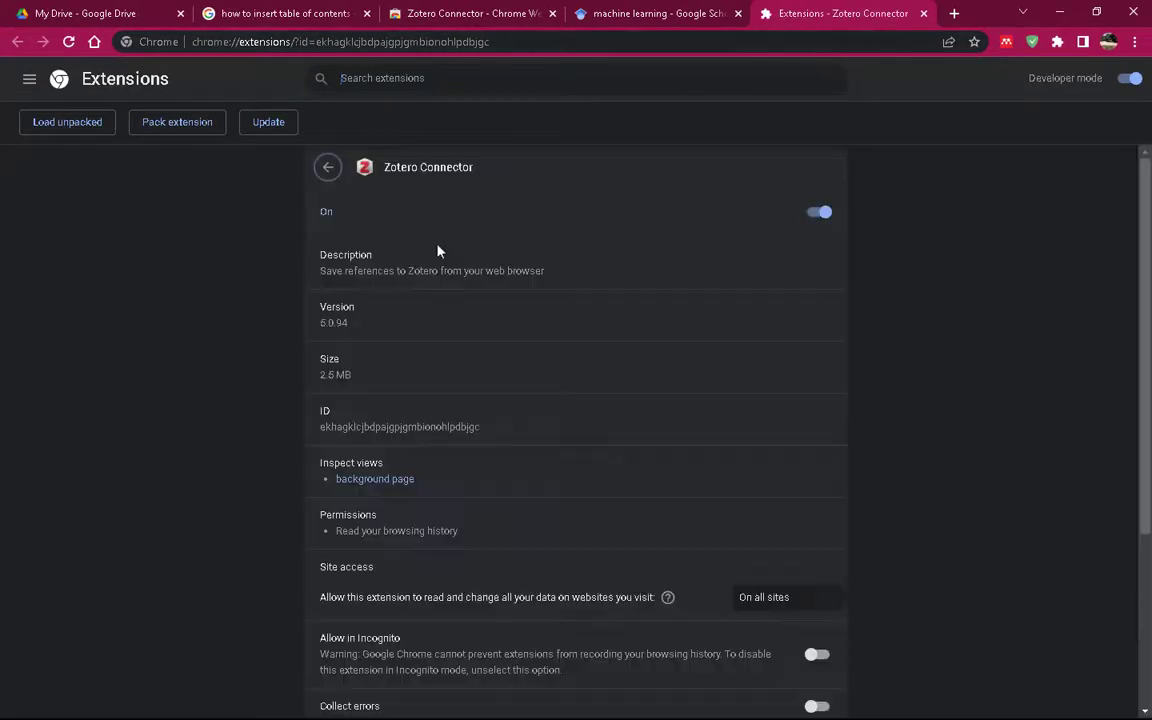
{"action": "scroll", "coordinate": [760, 450], "scroll_direction": "down", "scroll_amount": 3}
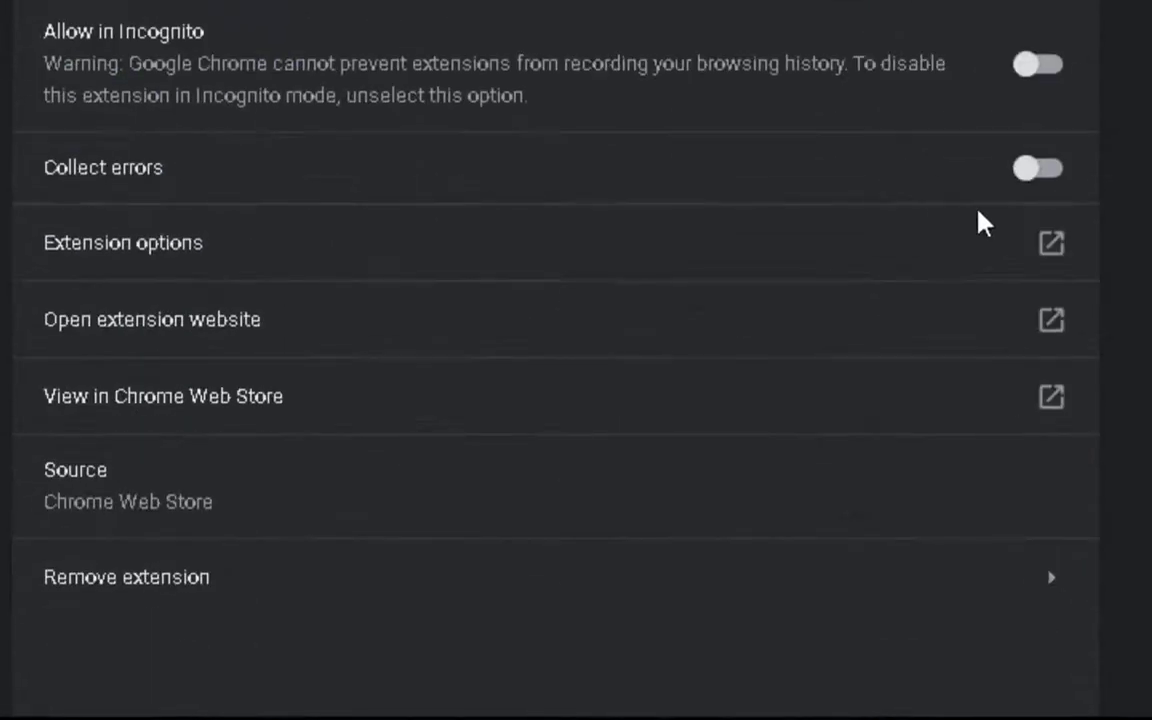
{"action": "left_click", "coordinate": [1040, 65]}
{"action": "left_click", "coordinate": [1040, 168]}
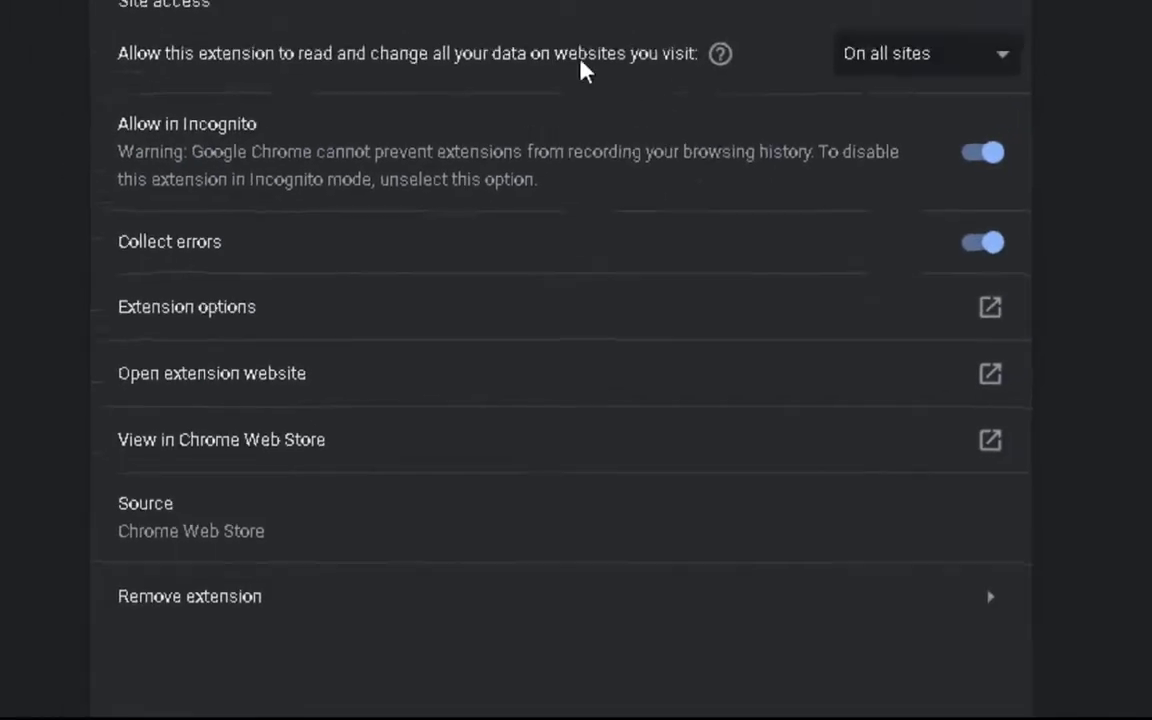
Step: Switch the Zotero Connector extension off and on again, and close its settings page
{"action": "scroll", "coordinate": [580, 61], "scroll_direction": "up", "scroll_amount": 4}
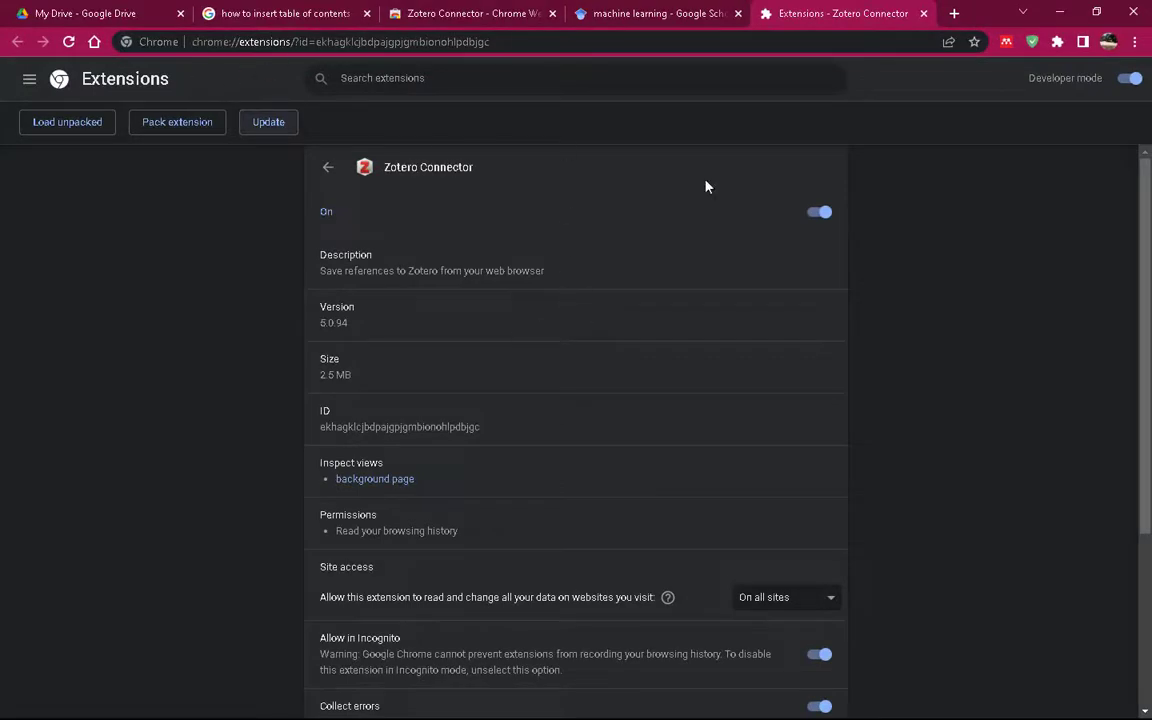
{"action": "left_click", "coordinate": [819, 212]}
{"action": "left_click", "coordinate": [819, 214]}
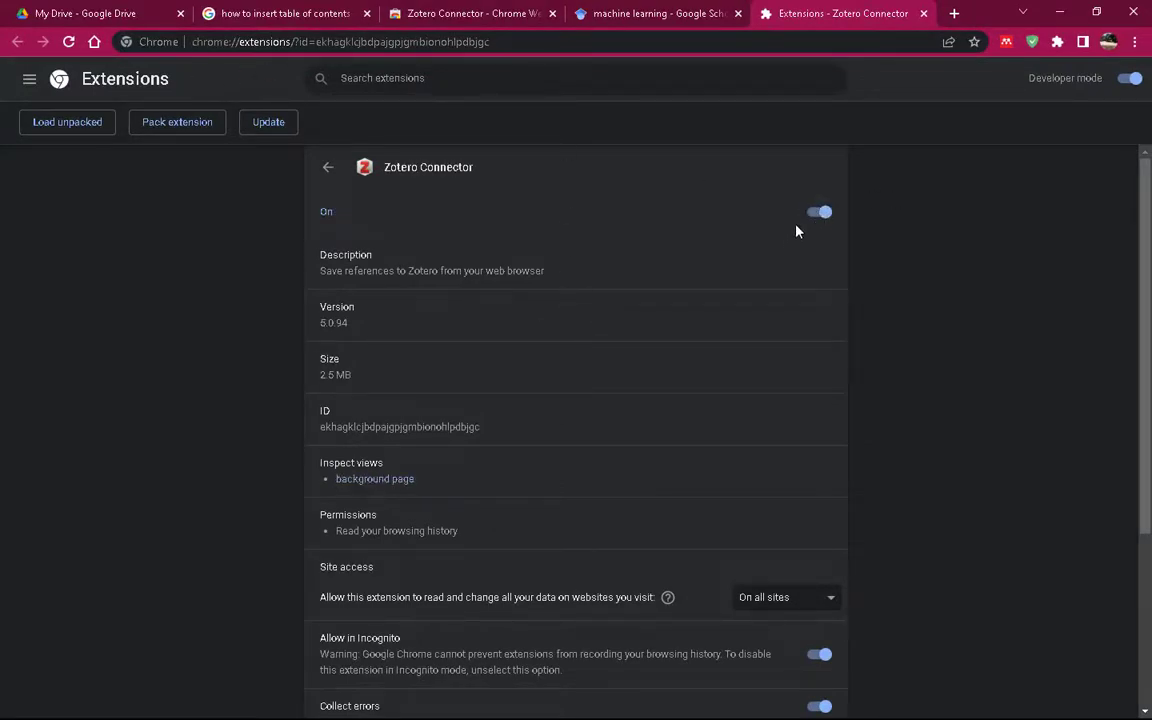
{"action": "left_click", "coordinate": [924, 14]}
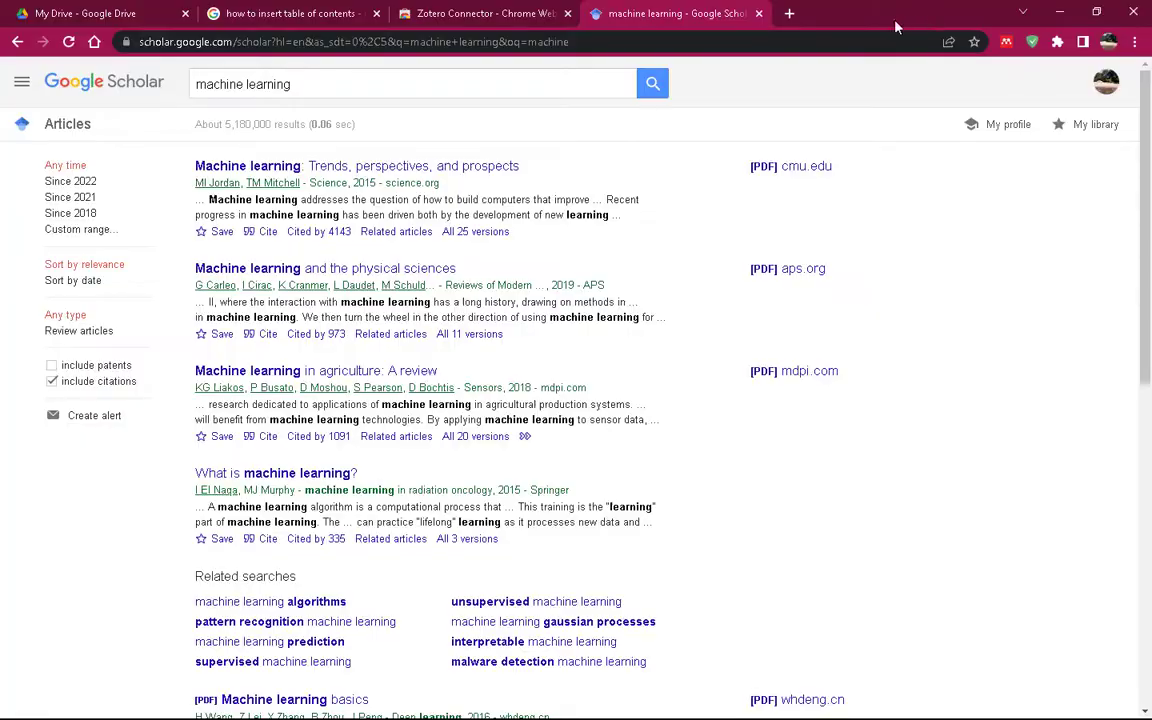
Step: Reload the Google Scholar results, pin Zotero Connector to Chrome's toolbar and dismiss its introductory notice
{"action": "left_click", "coordinate": [76, 48]}
{"action": "left_click", "coordinate": [1057, 41]}
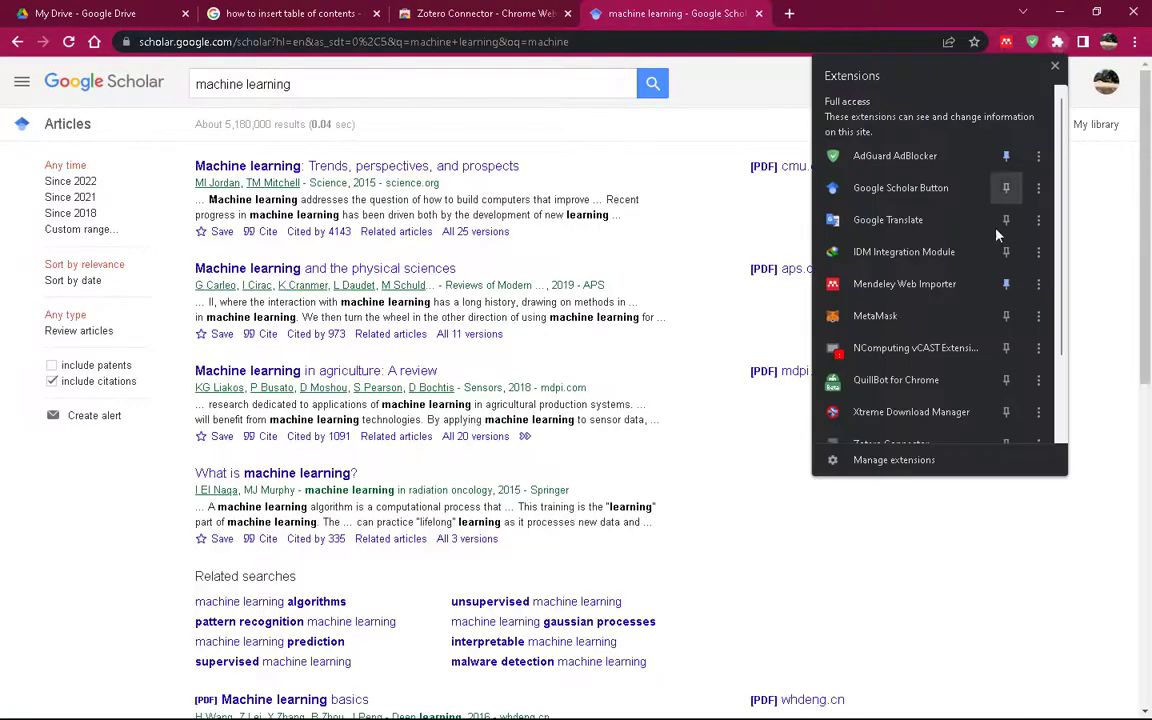
{"action": "scroll", "coordinate": [900, 380], "scroll_direction": "down", "scroll_amount": 2}
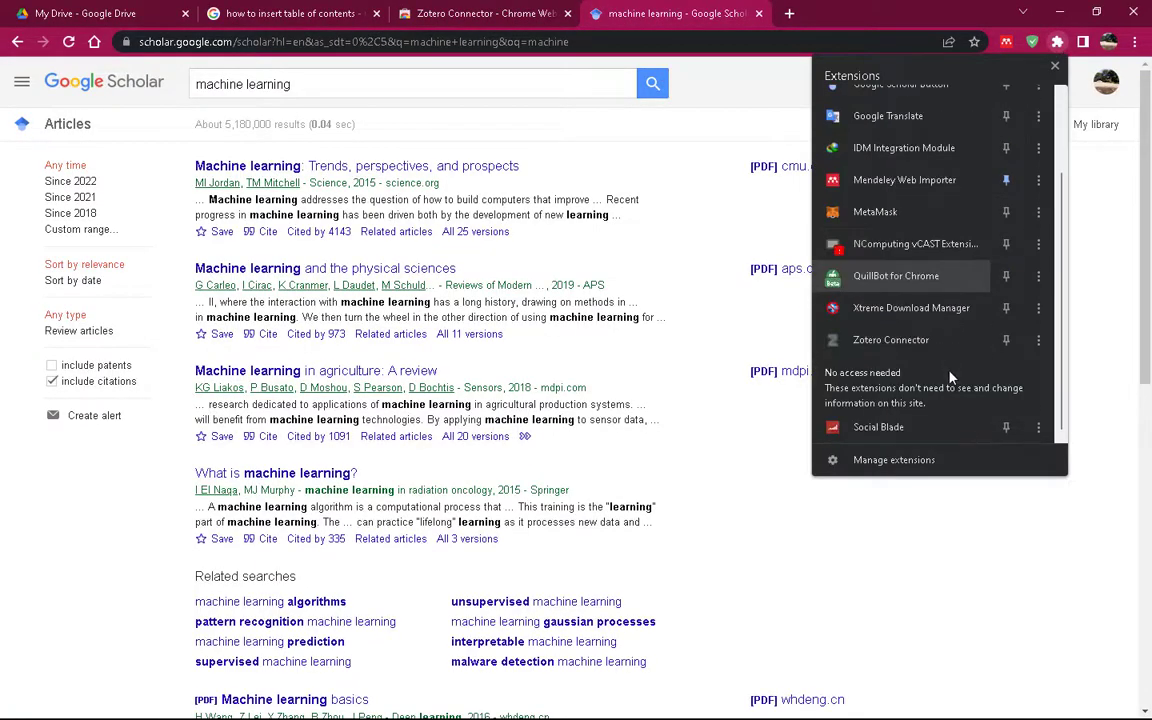
{"action": "left_click", "coordinate": [1007, 341]}
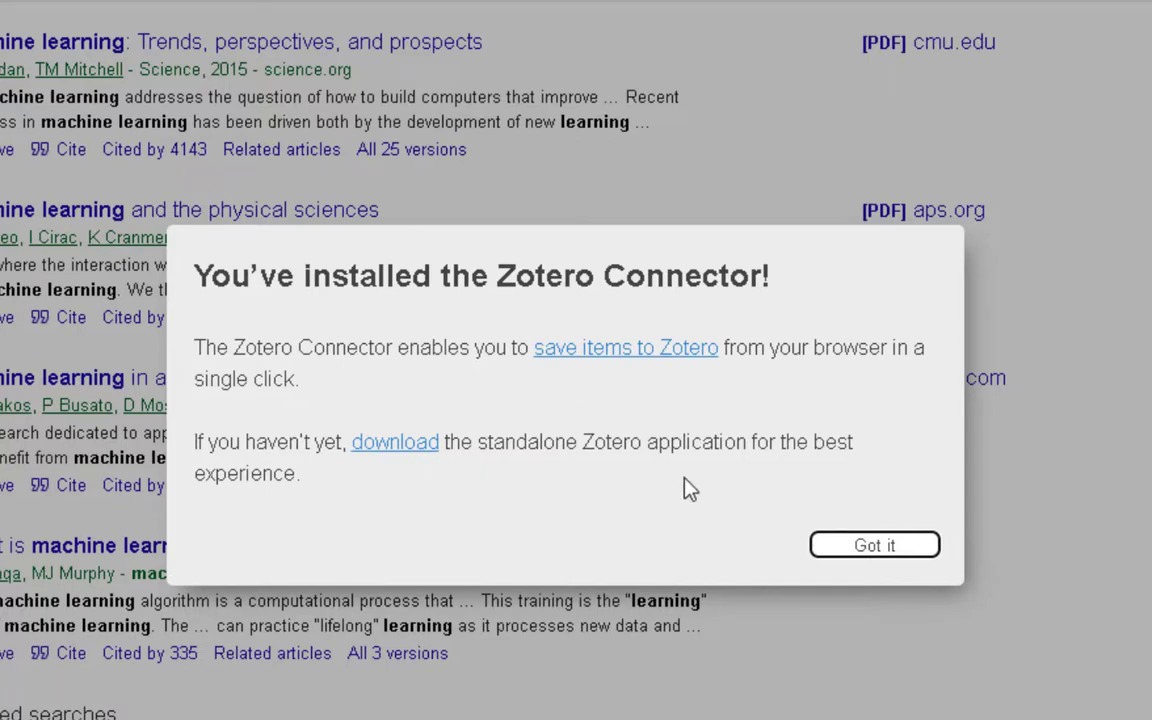
{"action": "left_click", "coordinate": [876, 546]}
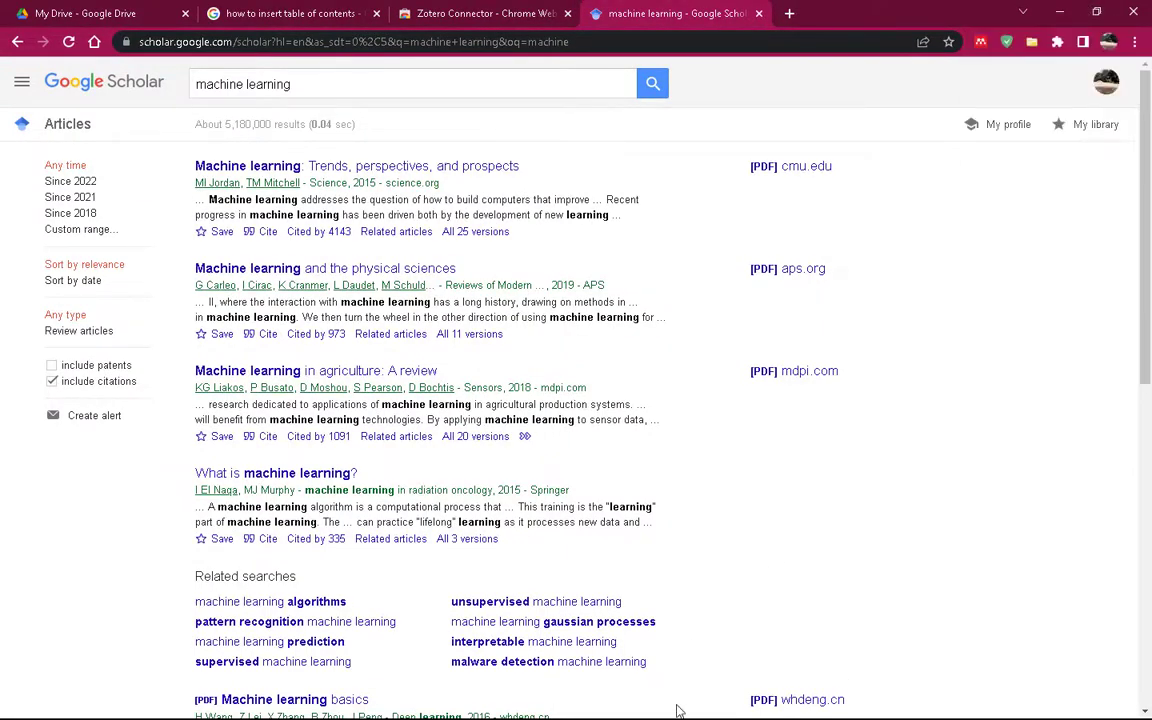
Step: Switch to Zotero to check the contents of My Library, and return to the Google Scholar results in Chrome
{"action": "key", "text": "super"}
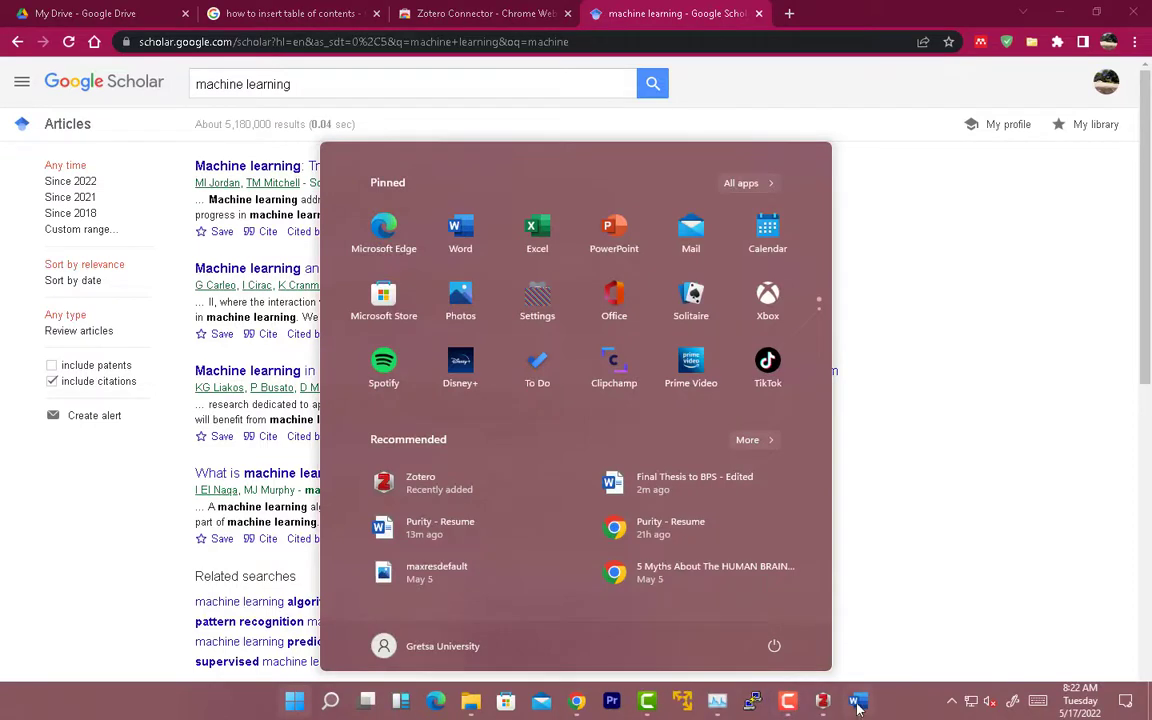
{"action": "left_click", "coordinate": [832, 704]}
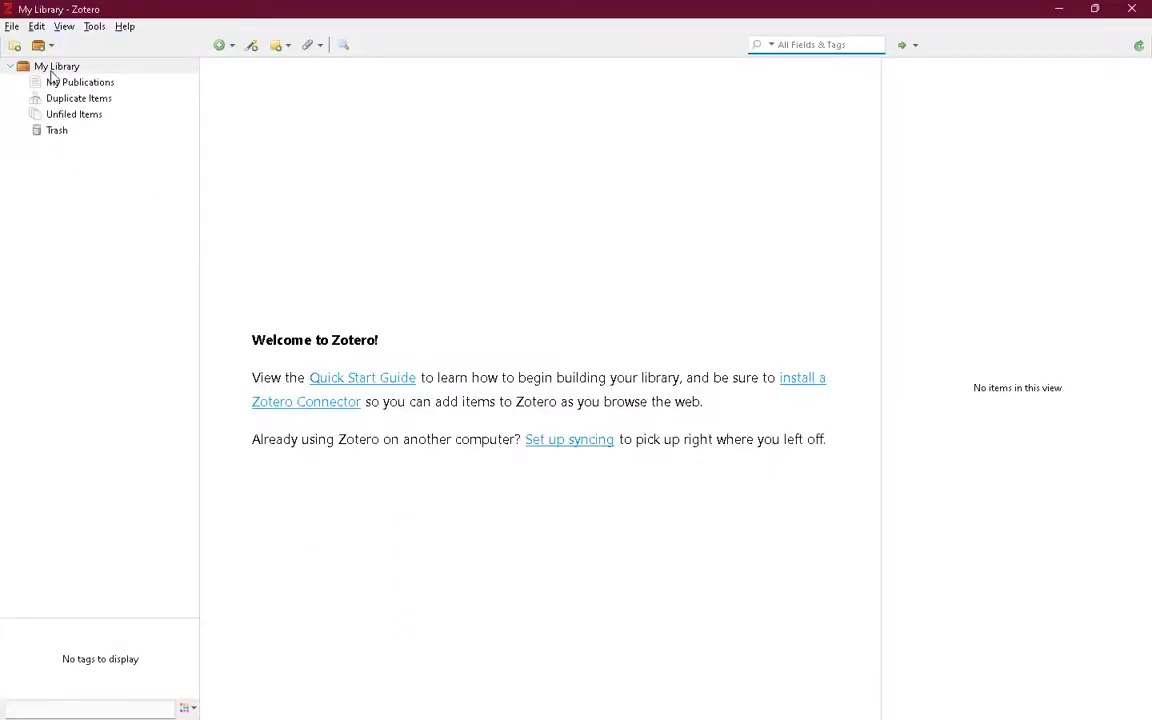
{"action": "left_click", "coordinate": [1050, 8]}
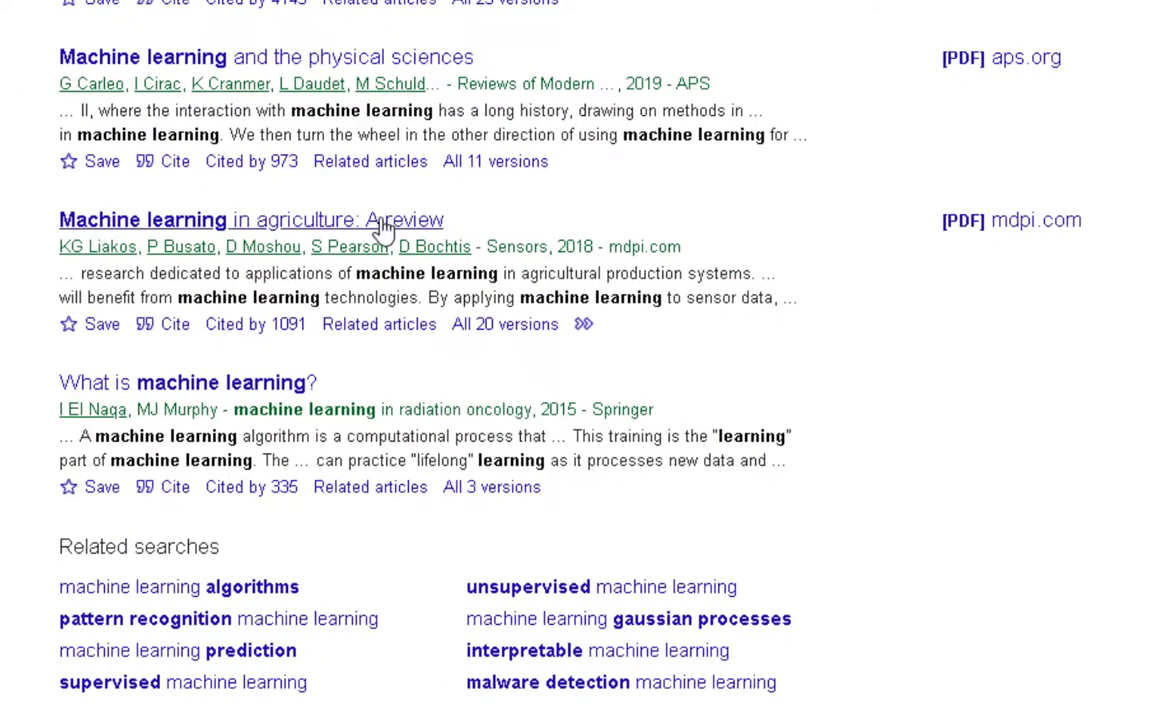
Step: Open the "What is machine learning?" search result in a new browser tab and look through its SpringerLink chapter page
{"action": "right_click", "coordinate": [227, 385]}
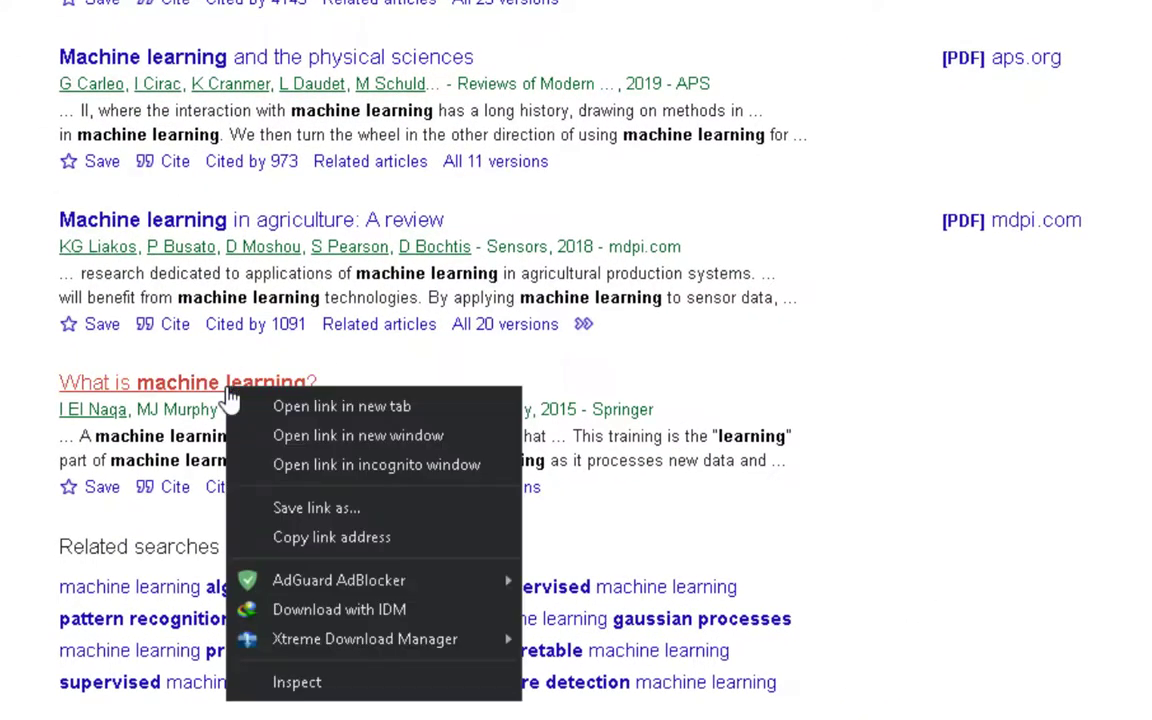
{"action": "left_click", "coordinate": [310, 407]}
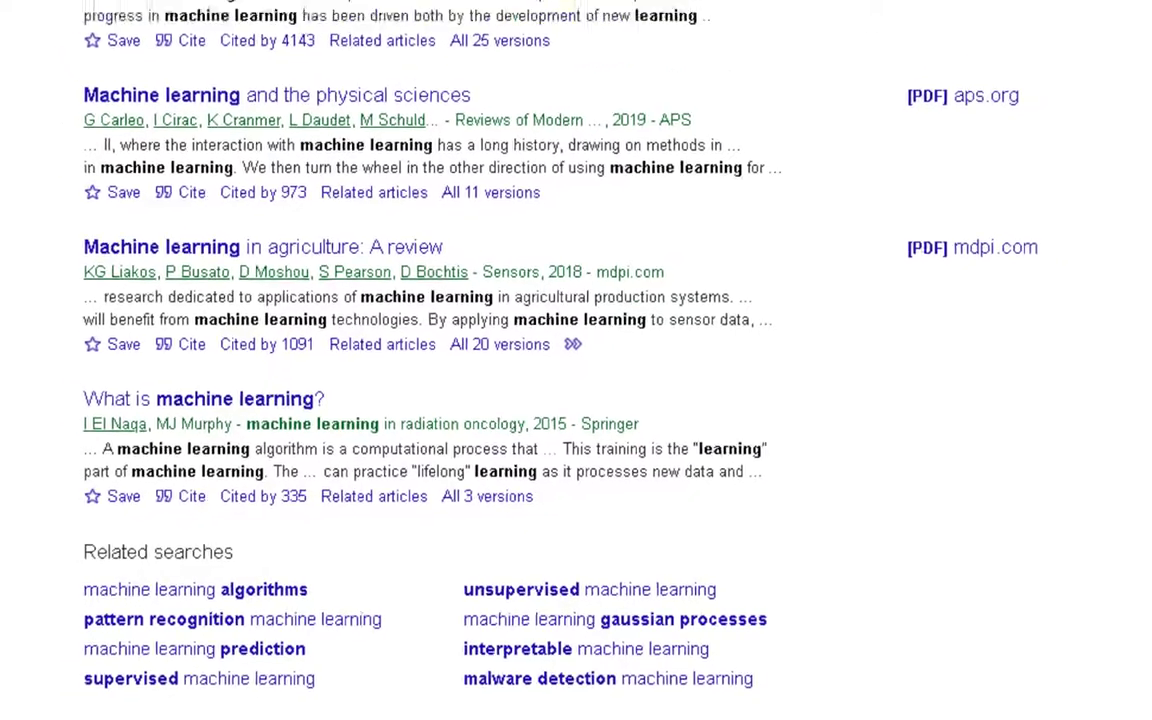
{"action": "left_click", "coordinate": [802, 13]}
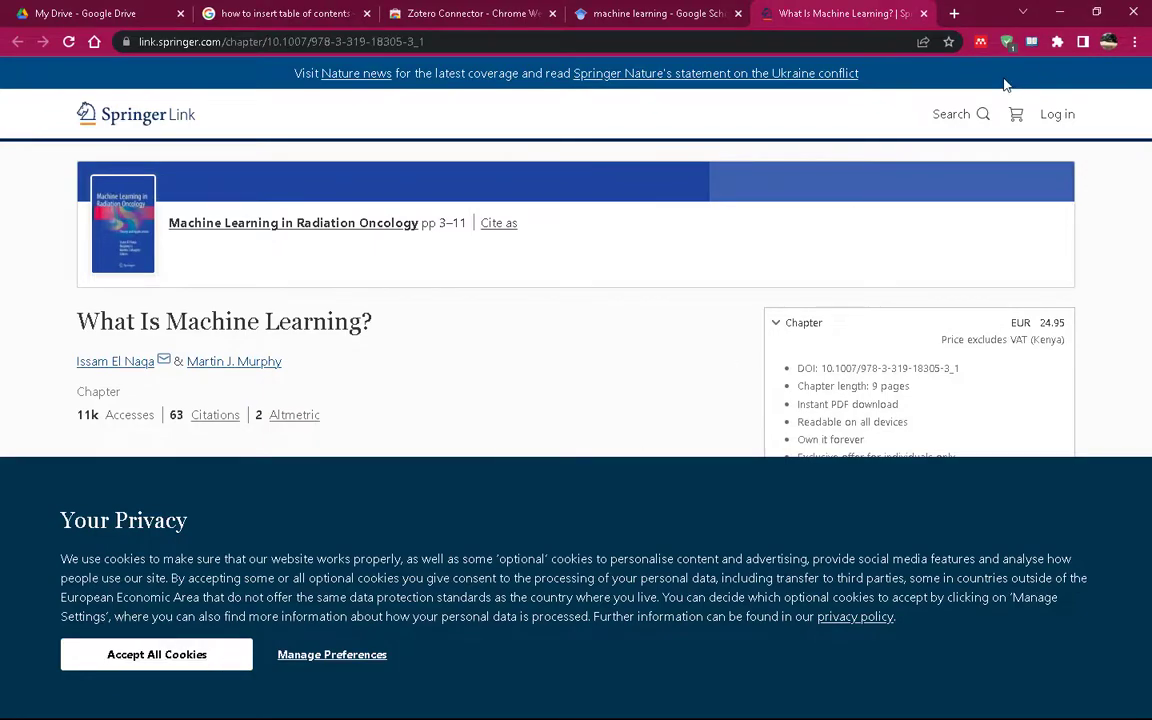
{"action": "scroll", "coordinate": [641, 270], "scroll_direction": "down", "scroll_amount": 3}
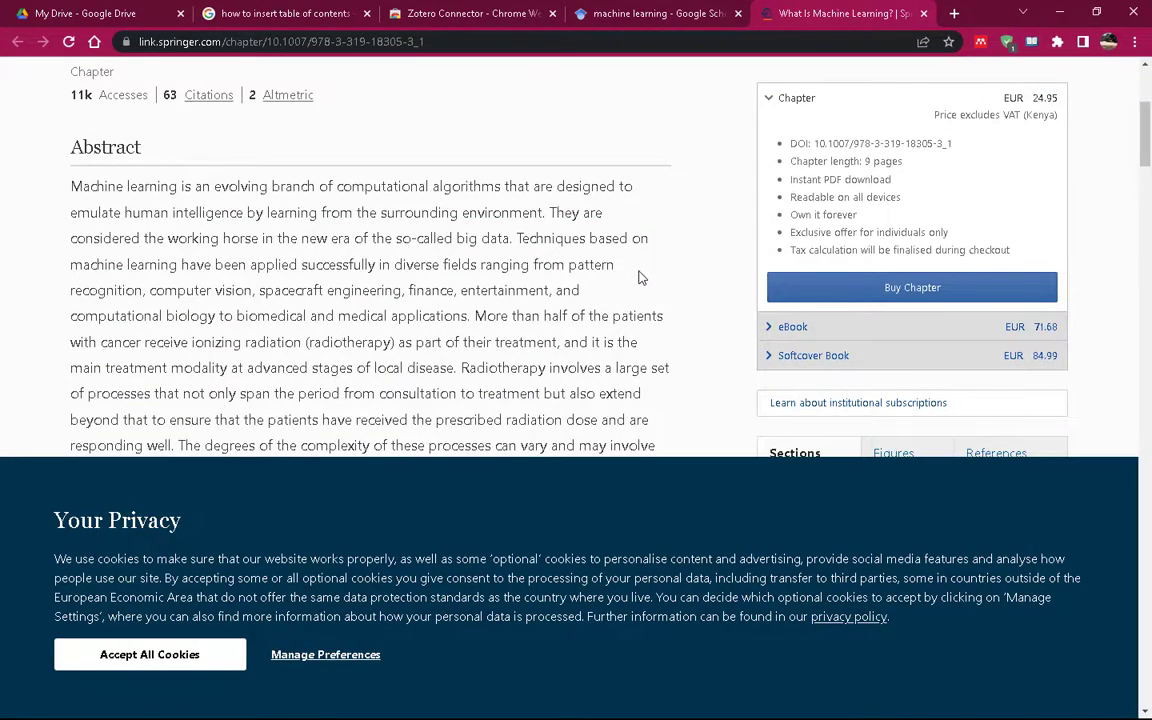
{"action": "scroll", "coordinate": [641, 277], "scroll_direction": "down", "scroll_amount": 5}
{"action": "scroll", "coordinate": [645, 275], "scroll_direction": "up", "scroll_amount": 10}
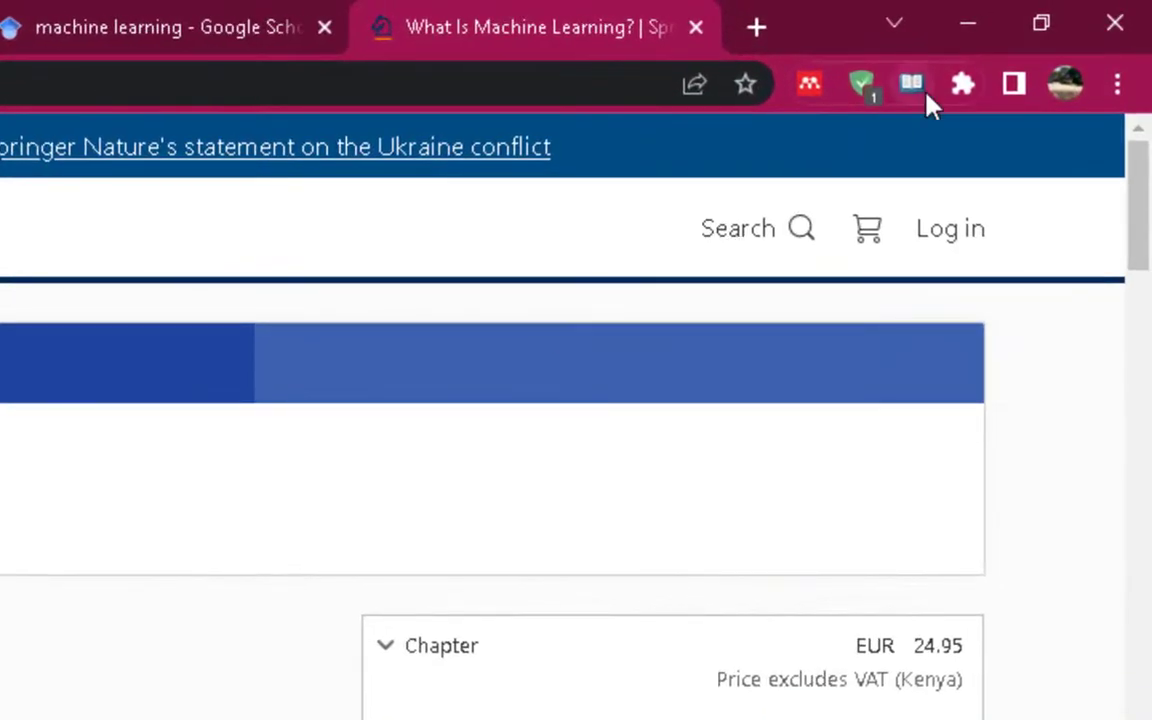
Step: Save the "What Is Machine Learning?" chapter to My Library with Zotero Connector, without adding tags
{"action": "right_click", "coordinate": [912, 86]}
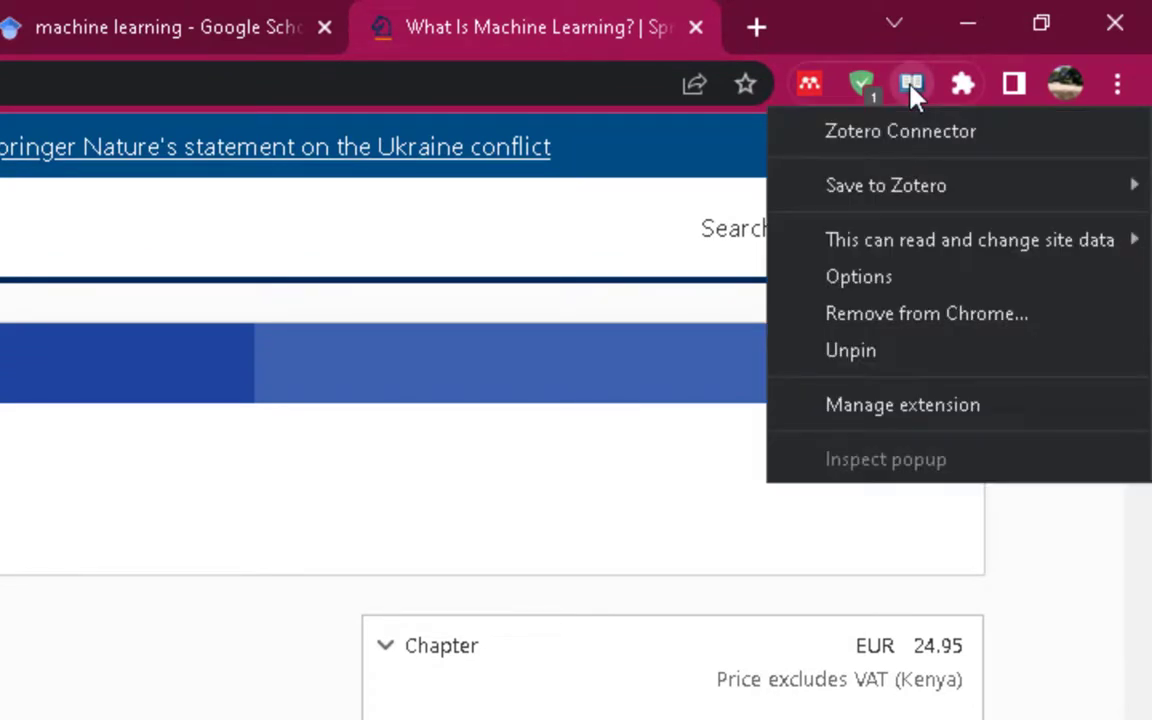
{"action": "left_click", "coordinate": [912, 86]}
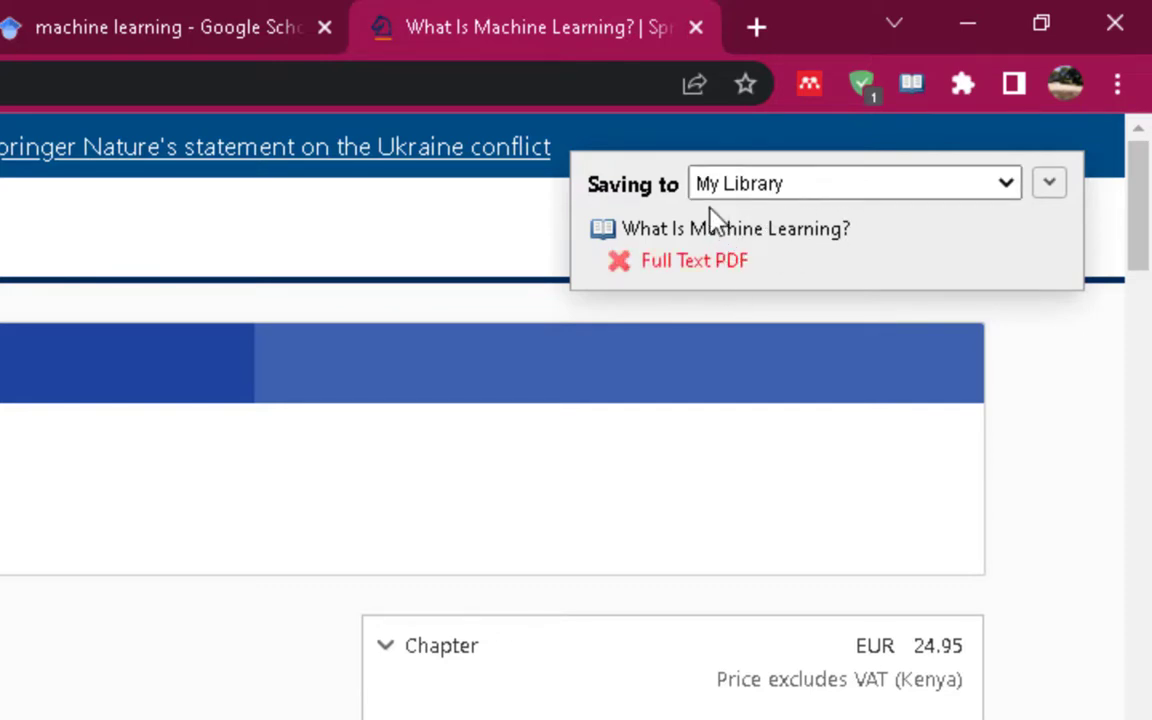
{"action": "left_click", "coordinate": [1016, 195]}
{"action": "left_click", "coordinate": [1016, 195]}
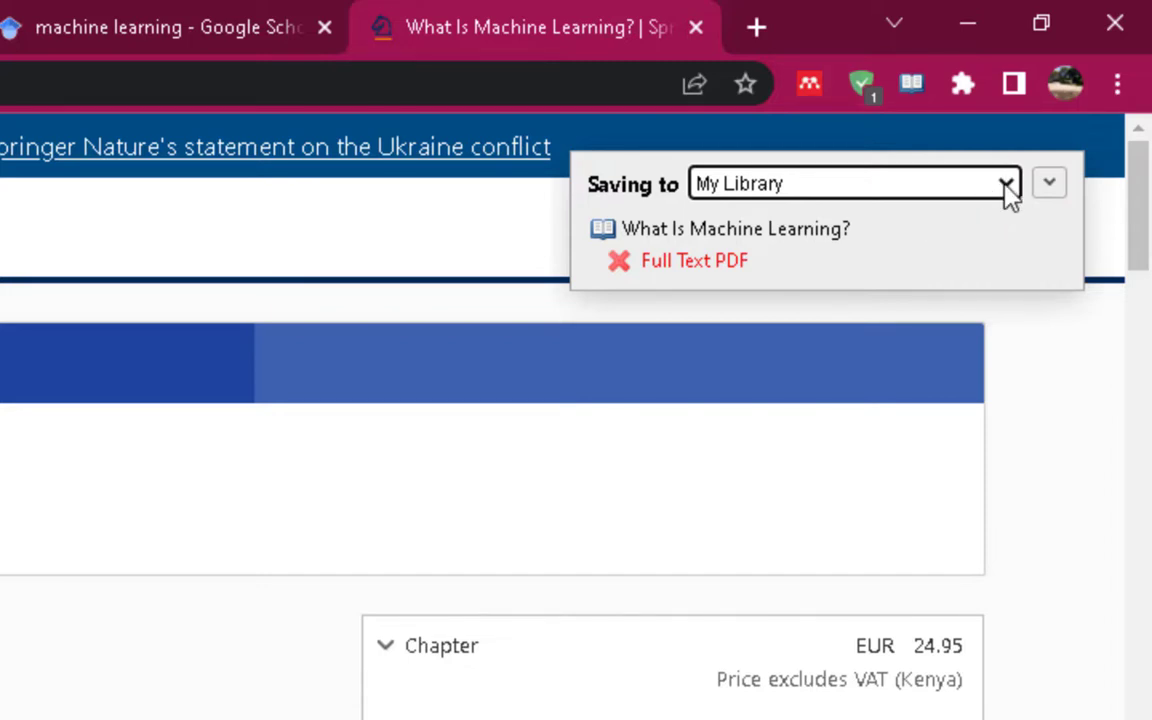
{"action": "left_click", "coordinate": [1006, 185]}
{"action": "left_click", "coordinate": [1008, 190]}
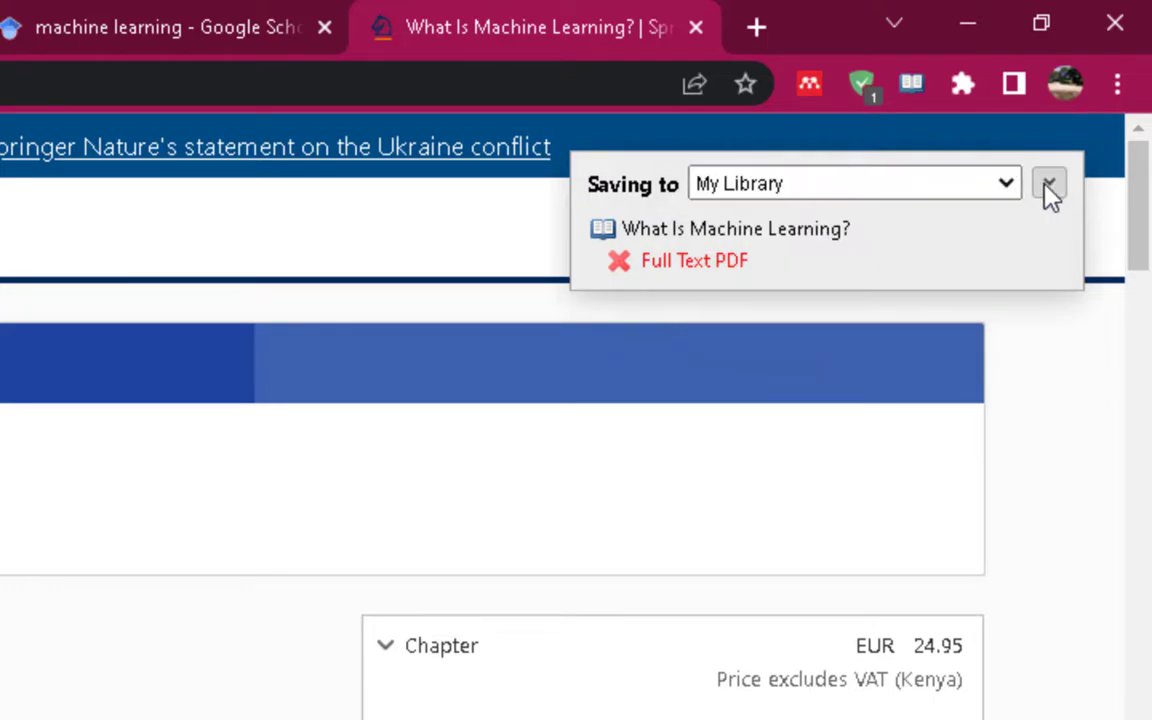
{"action": "left_click", "coordinate": [1048, 188]}
{"action": "left_click", "coordinate": [1048, 188]}
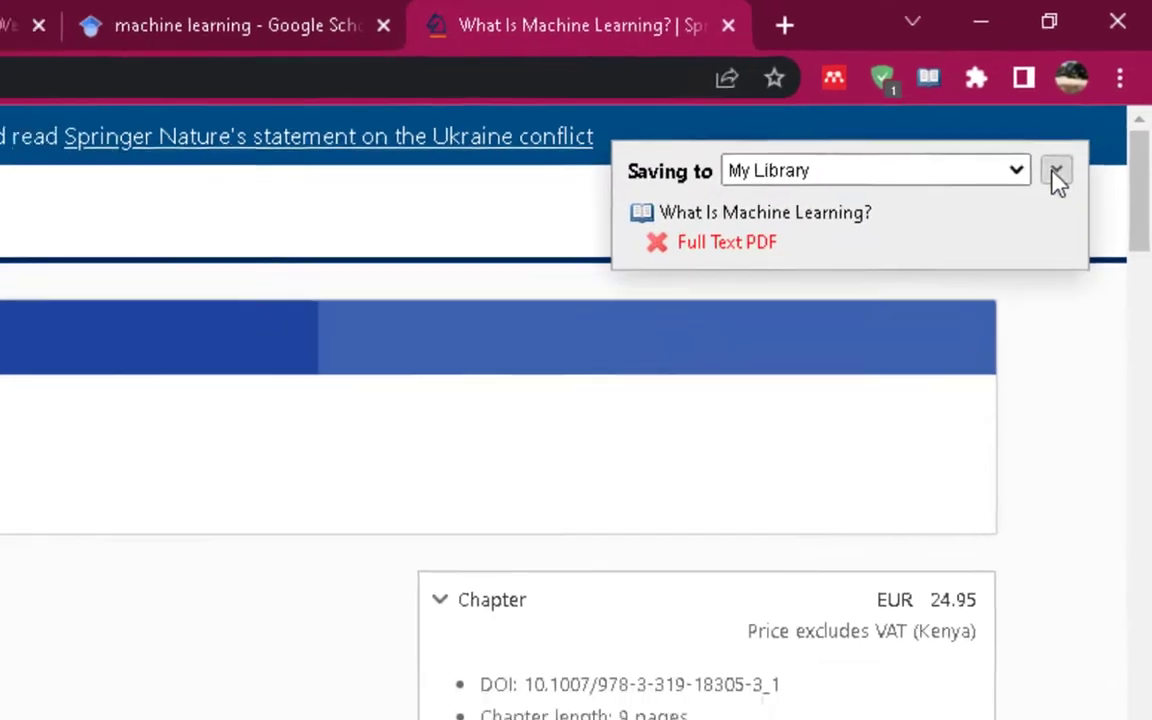
{"action": "left_click", "coordinate": [1048, 188]}
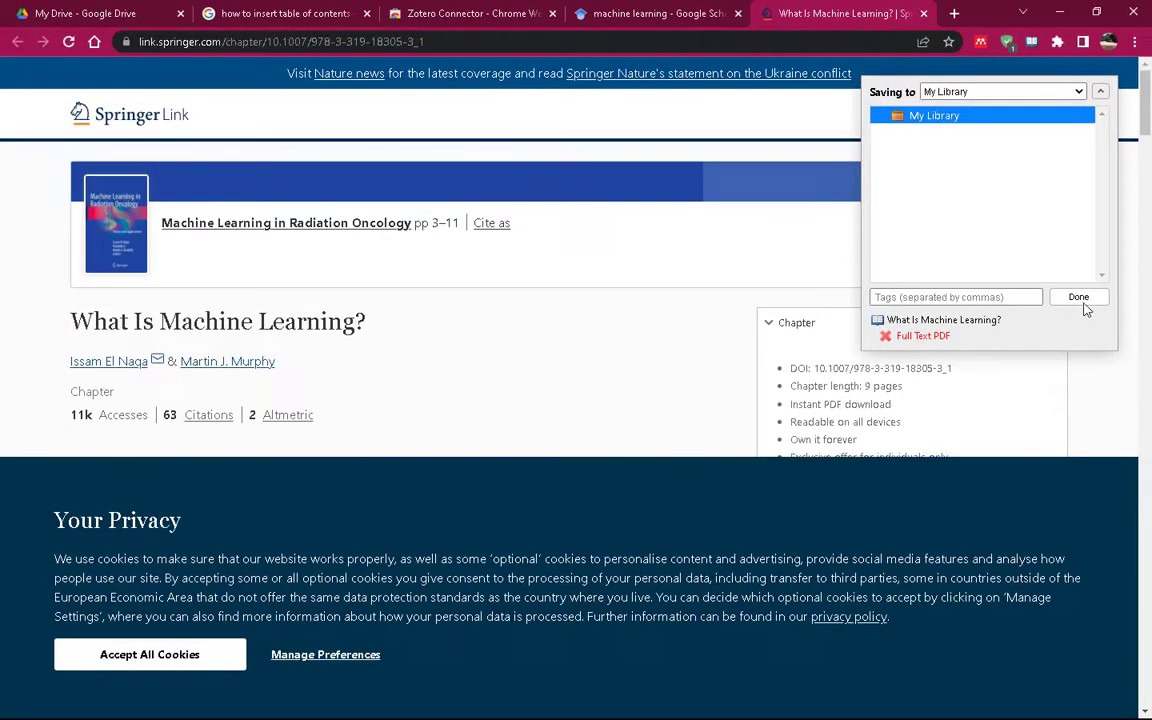
{"action": "left_click", "coordinate": [1078, 298]}
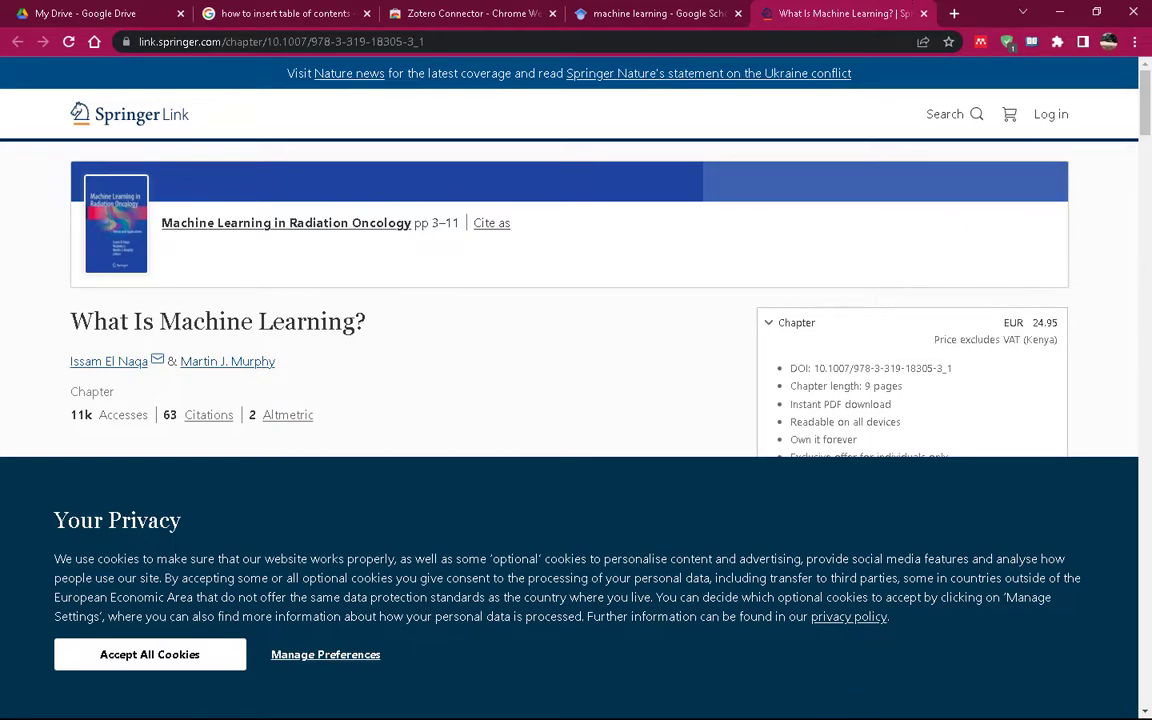
Step: Switch to Zotero to check the saved chapter in My Library, and switch to the blank Word document
{"action": "key", "text": "super"}
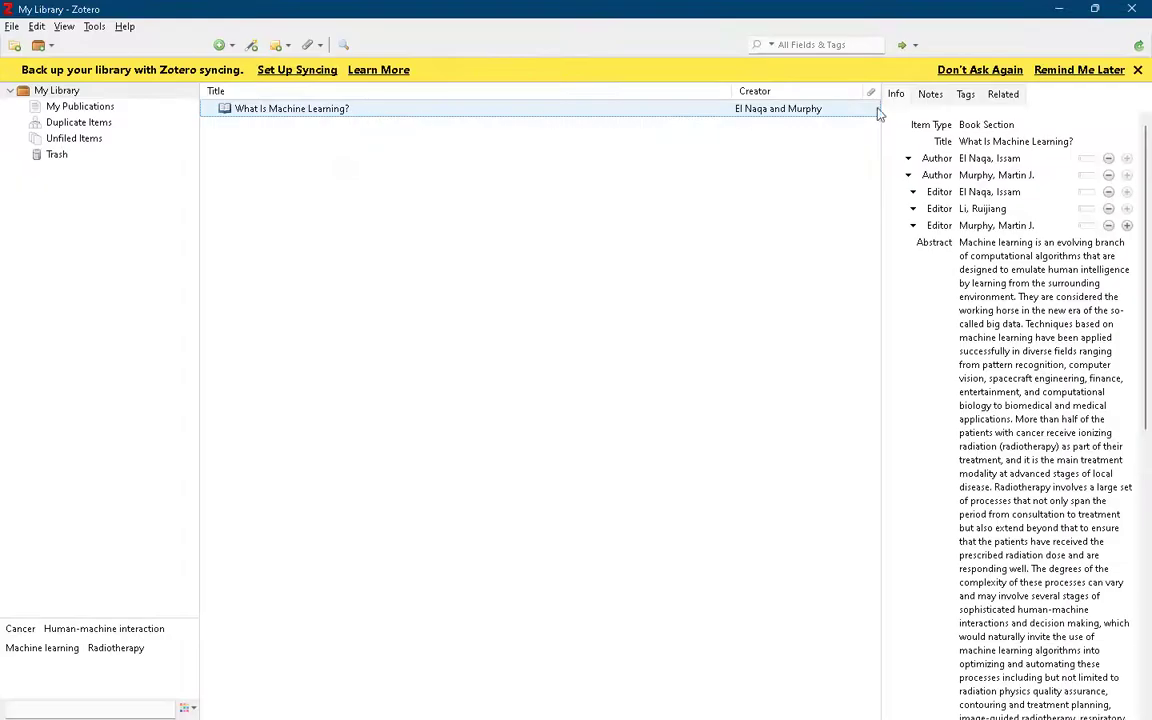
{"action": "left_click", "coordinate": [1062, 12]}
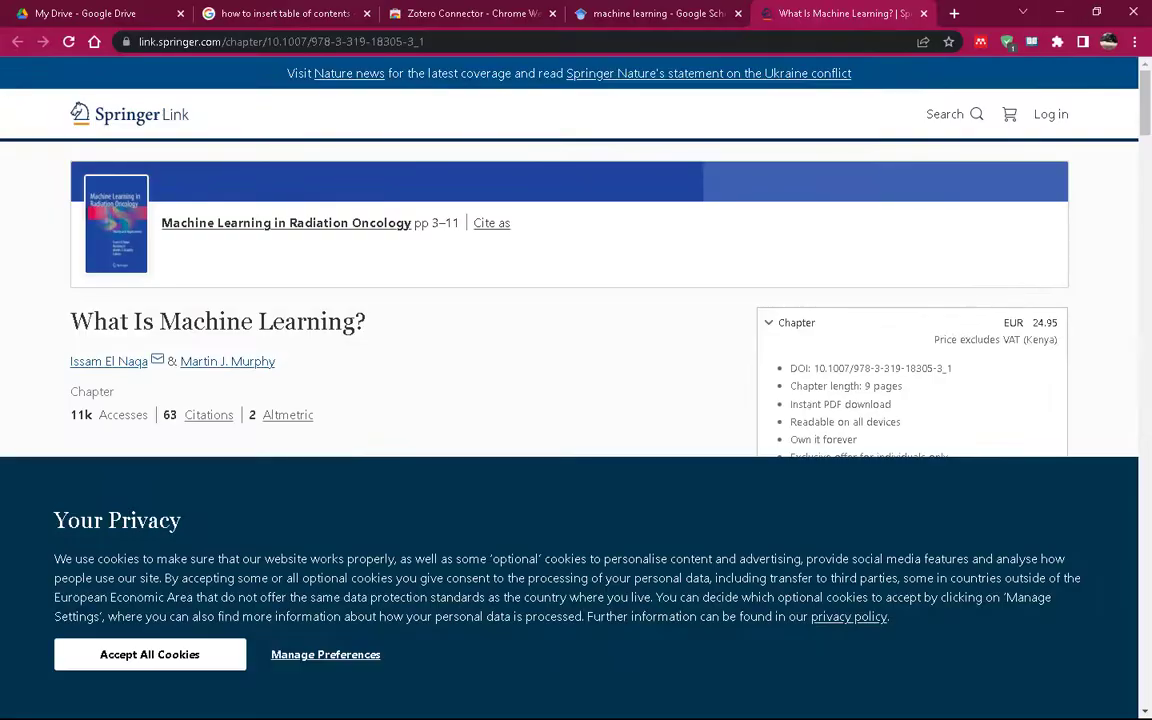
{"action": "key", "text": "super"}
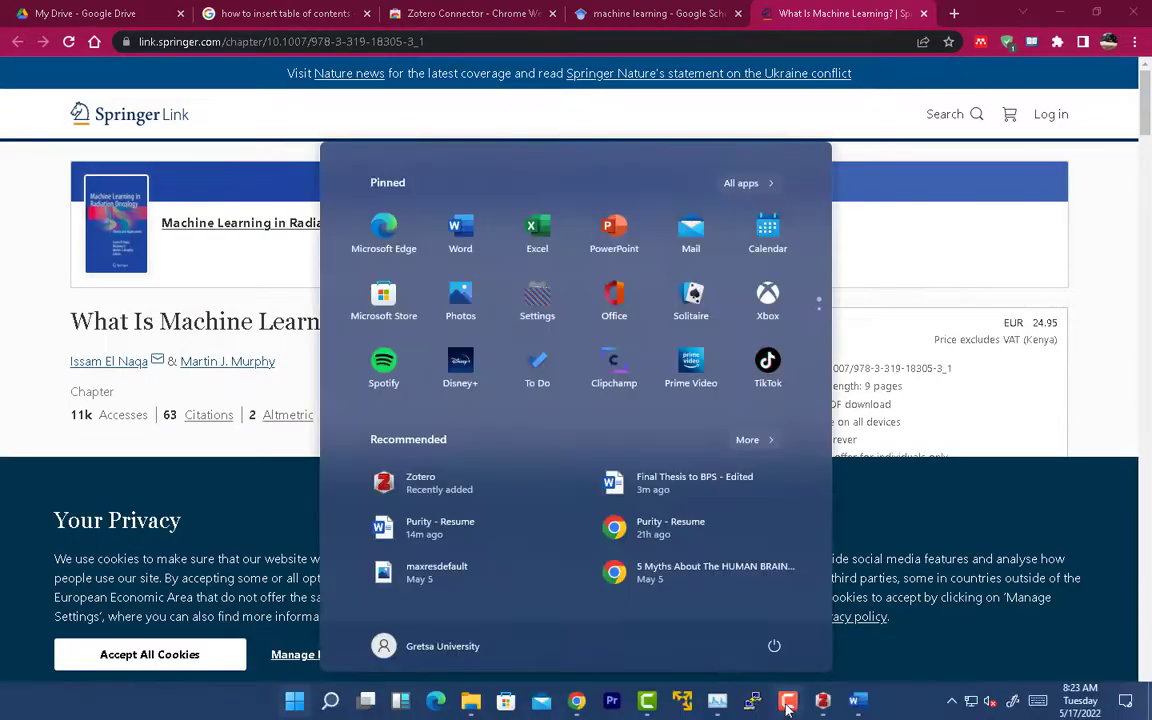
{"action": "left_click", "coordinate": [861, 696]}
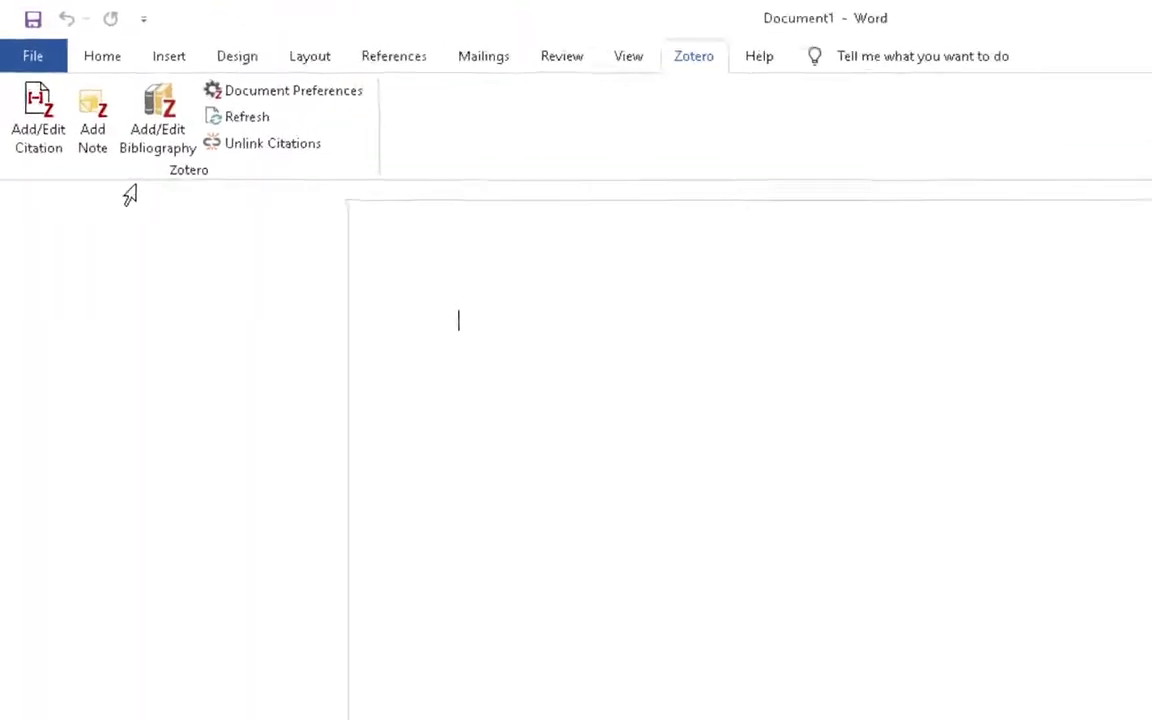
Step: Insert a Zotero citation for "What Is Machine Learning?" into the document, finding the source with "wh"
{"action": "left_click", "coordinate": [33, 94]}
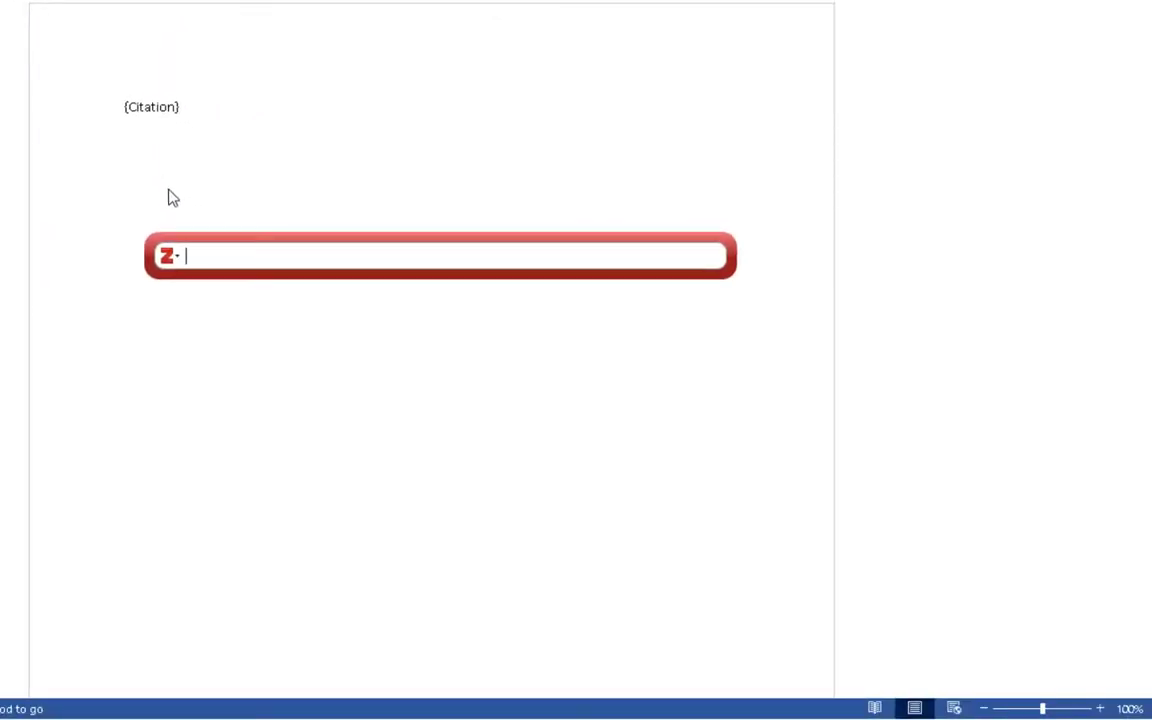
{"action": "type", "text": "why"}
{"action": "key", "text": "BackSpace"}
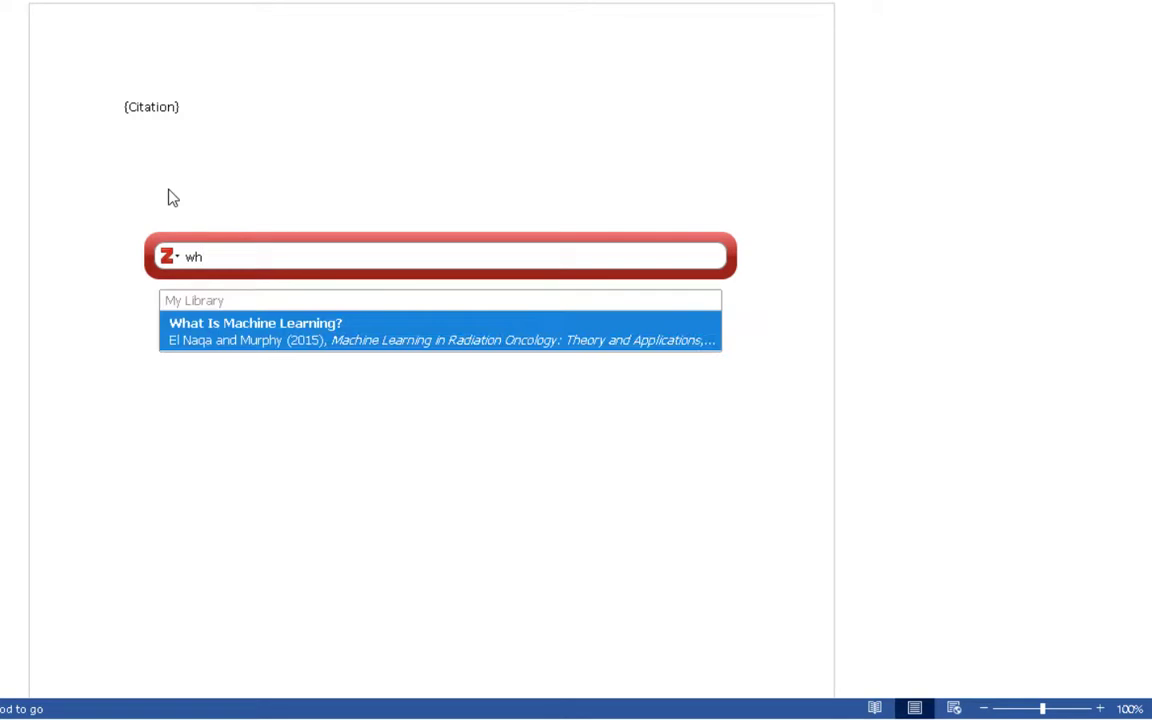
{"action": "left_click", "coordinate": [319, 340]}
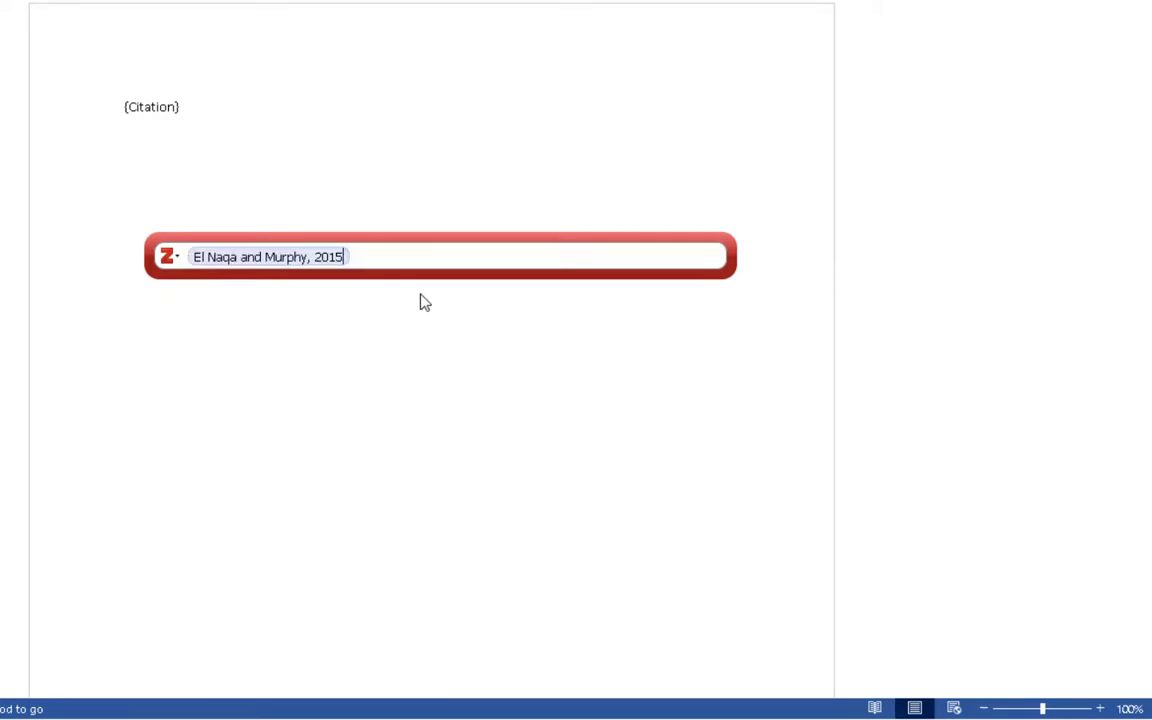
{"action": "key", "text": "Return"}
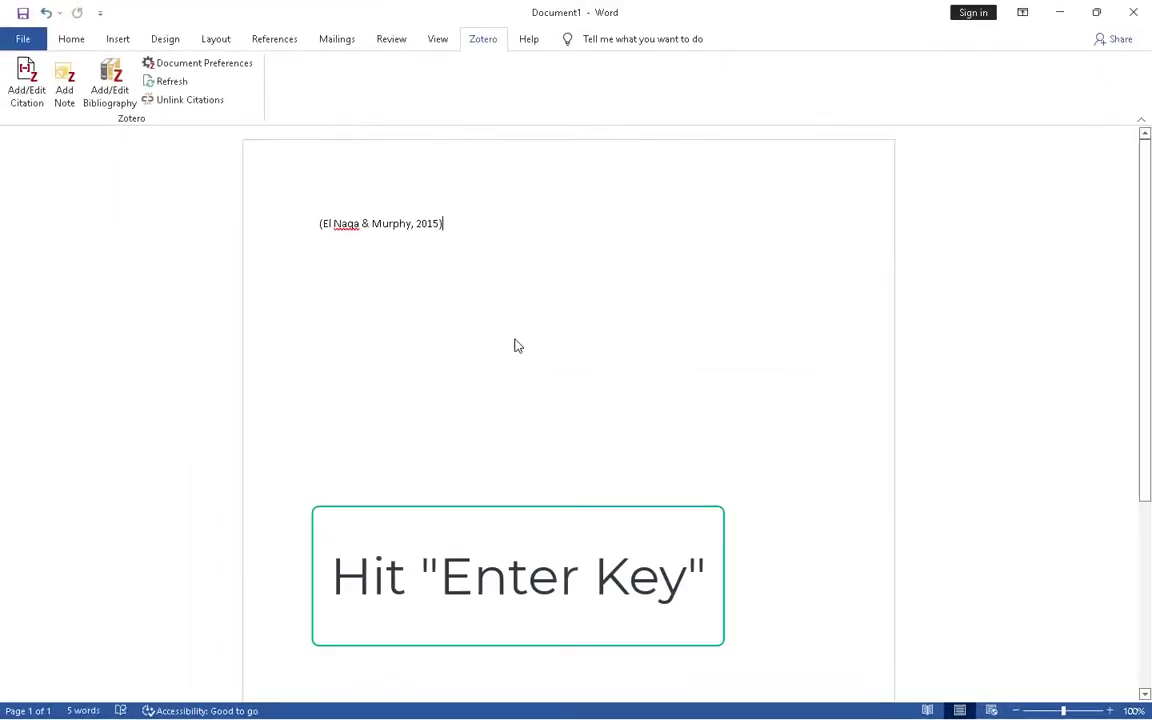
Step: Select the whole inserted citation in the document to examine it
{"action": "left_click", "coordinate": [370, 224]}
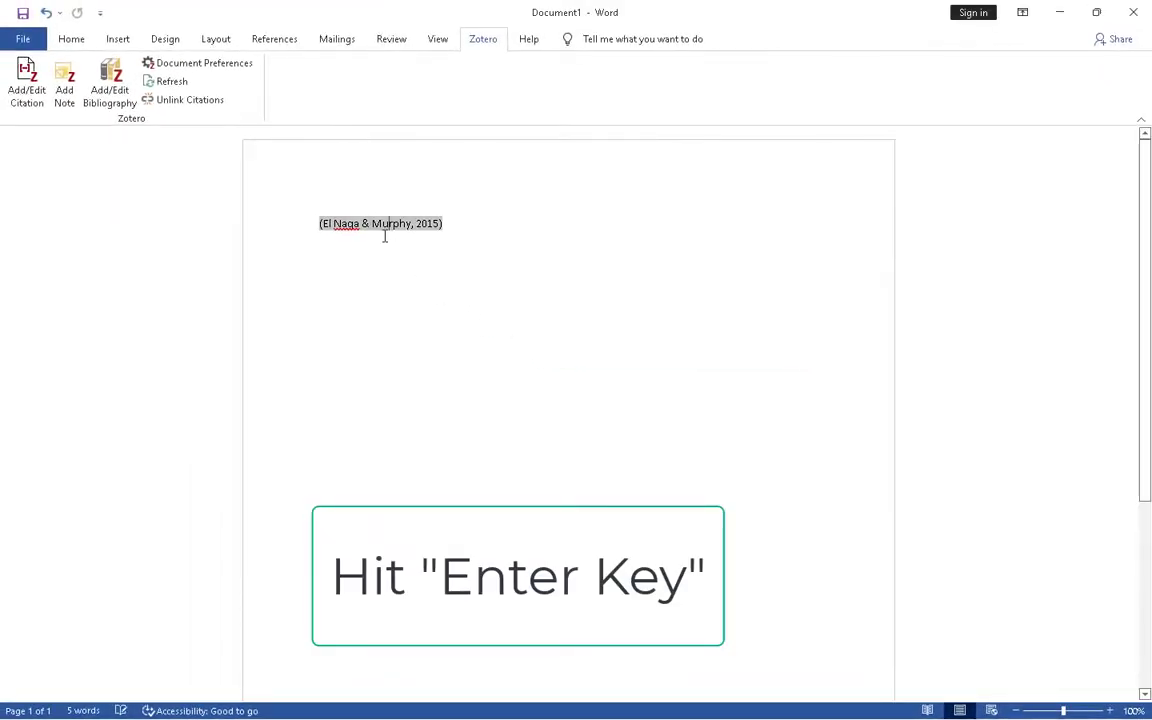
{"action": "left_click", "coordinate": [462, 224]}
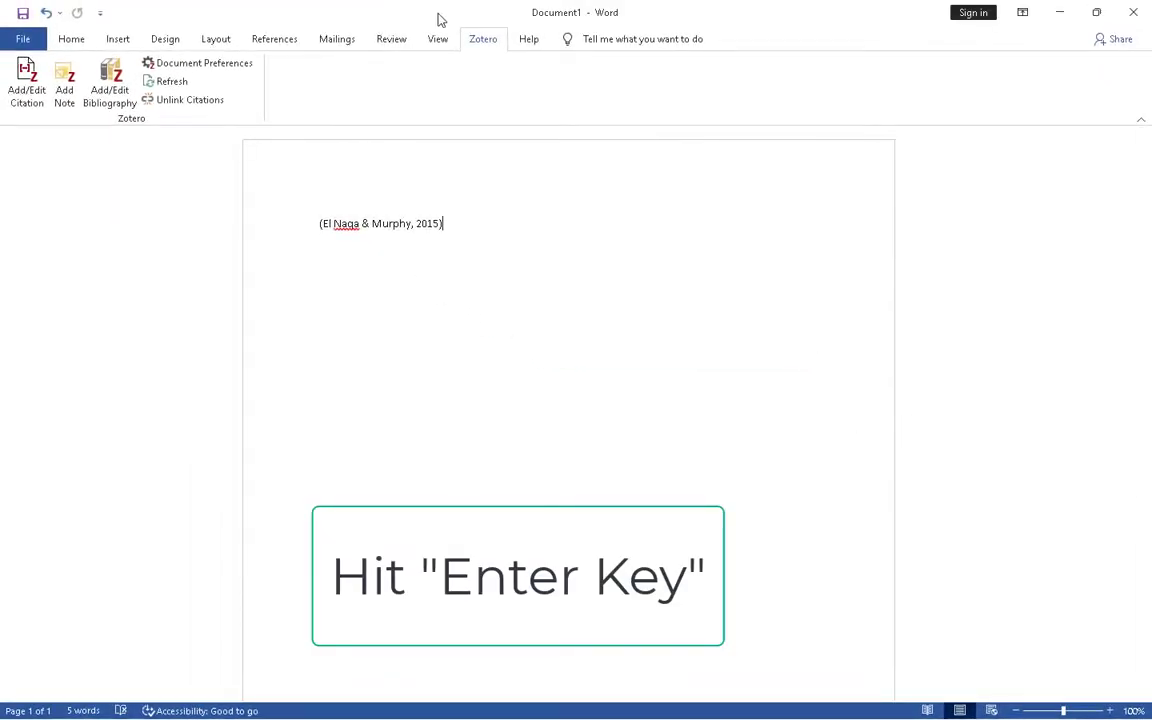
{"action": "left_click_drag", "start_coordinate": [445, 225], "coordinate": [319, 228]}
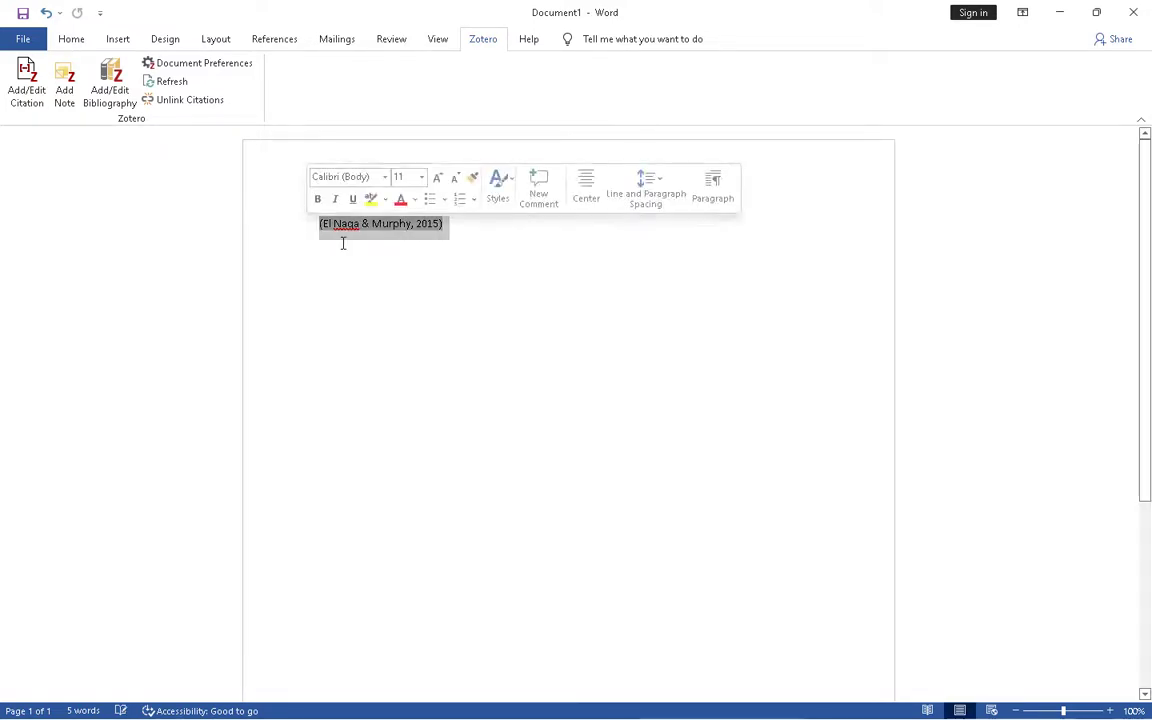